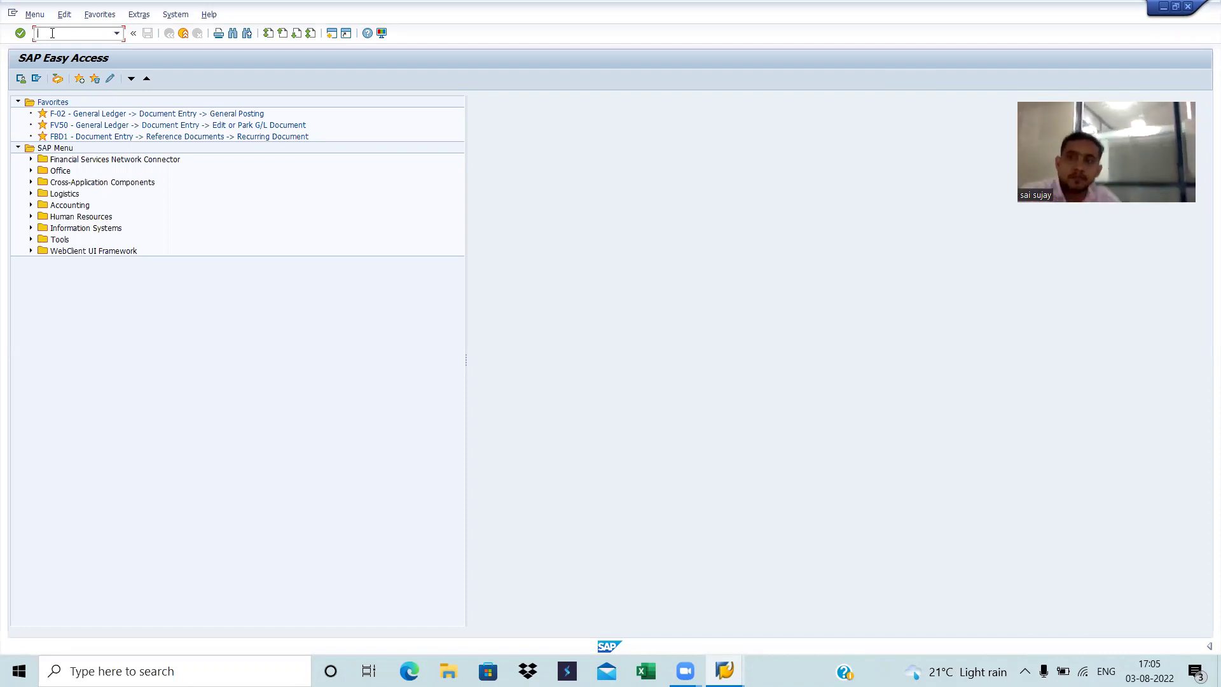
{"action": "key", "text": "XF86MonBrightnessUp"}
{"action": "key", "text": "XF86MonBrightnessUp"}
{"action": "key", "text": "XF86MonBrightnessUp"}
{"action": "key", "text": "XF86MonBrightnessUp"}
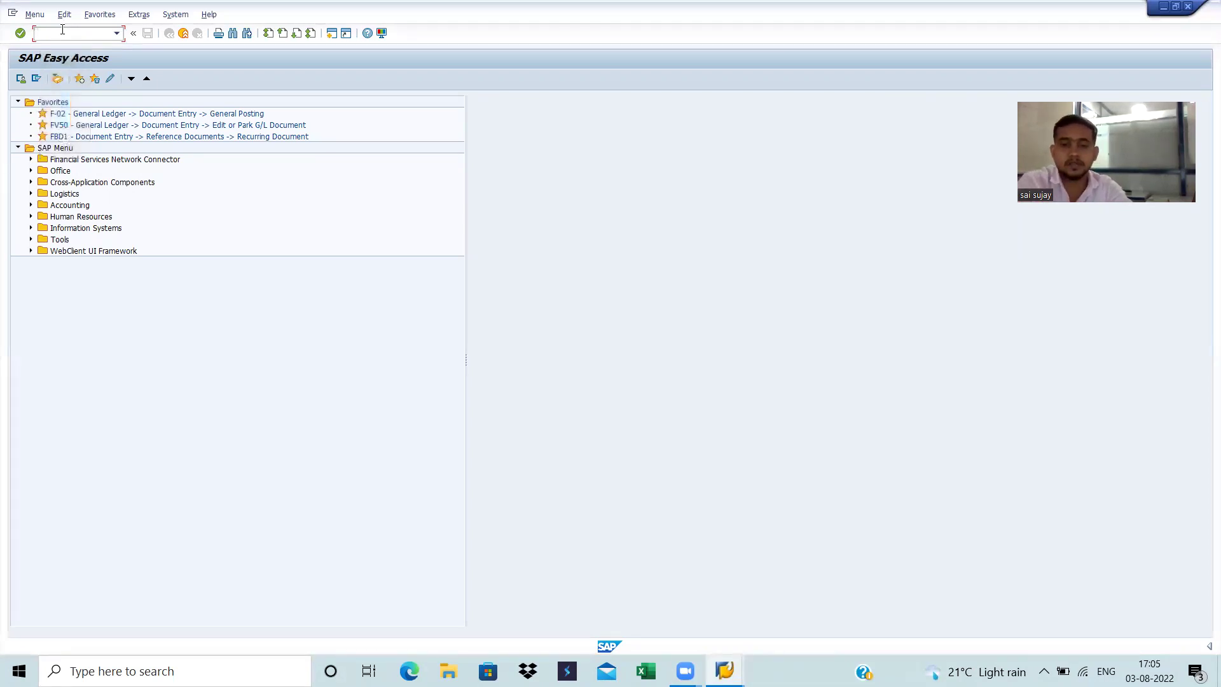
- Open the posting period variants overview with transaction obbo and return to the SAP Easy Access screen
{"action": "type", "text": "ob"}
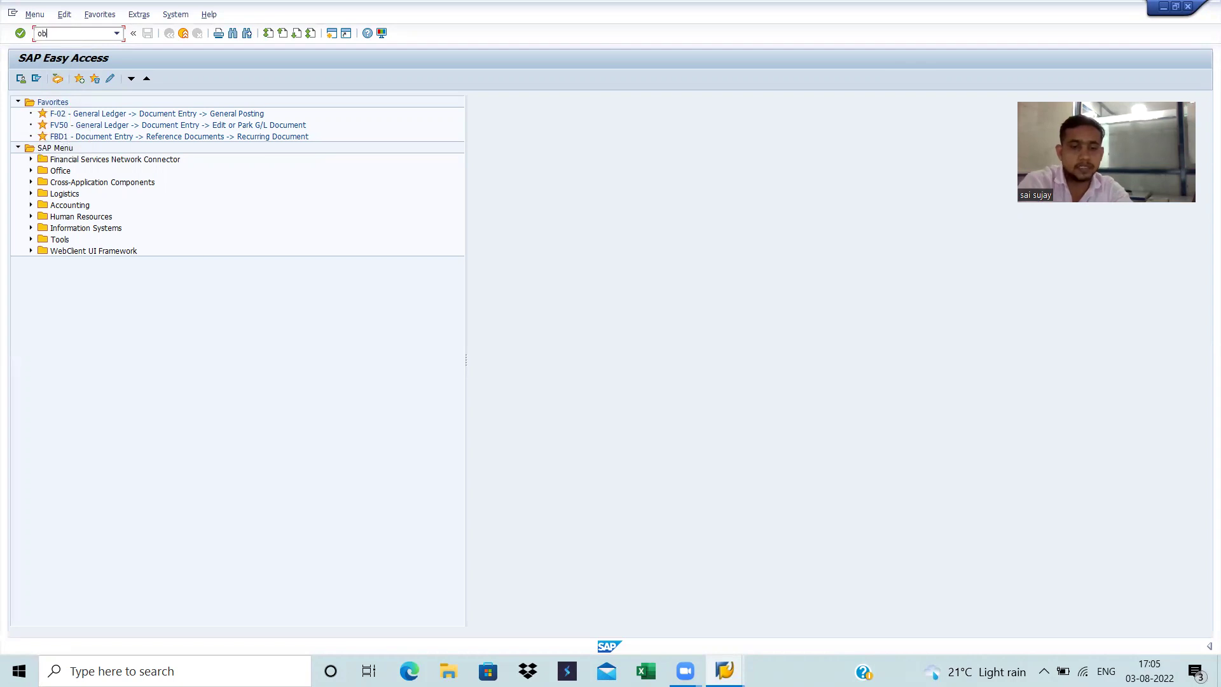
{"action": "type", "text": "bo"}
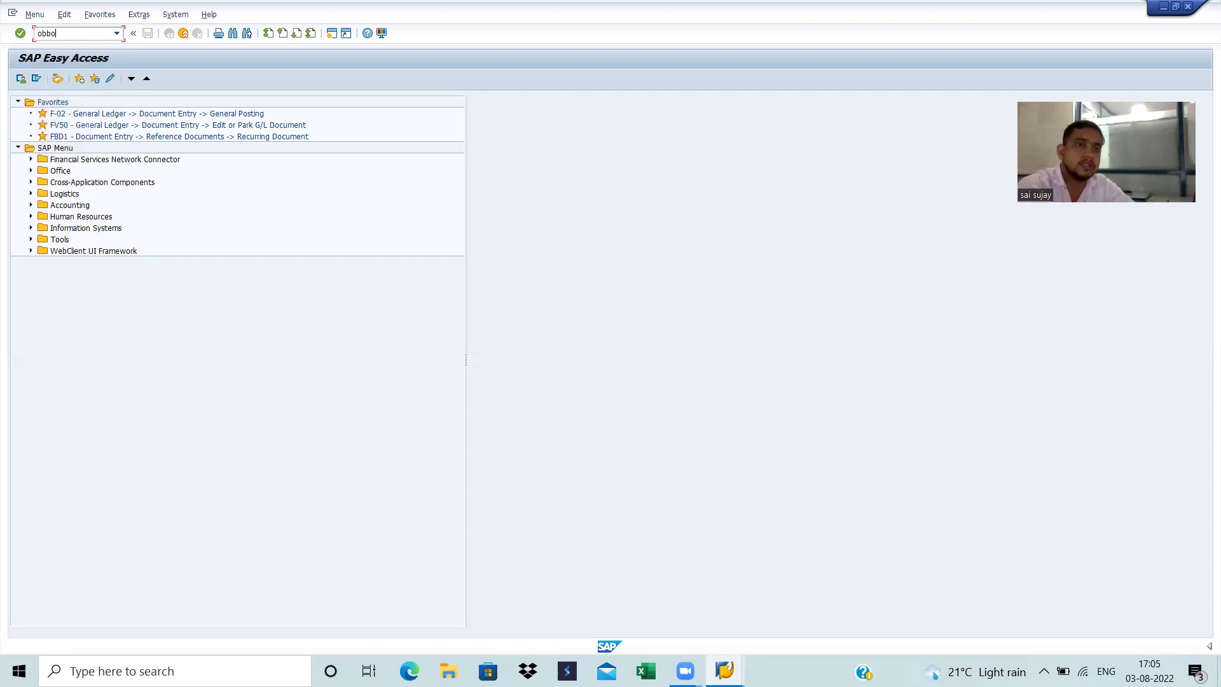
{"action": "key", "text": "Return"}
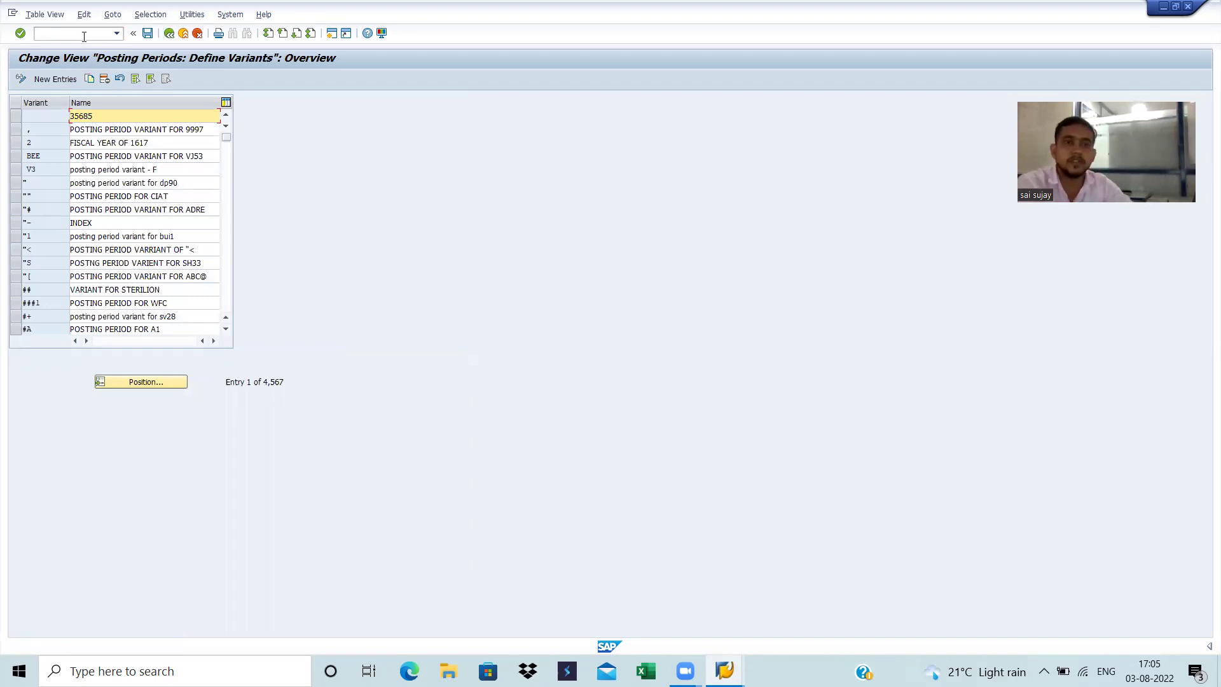
{"action": "left_click", "coordinate": [166, 35]}
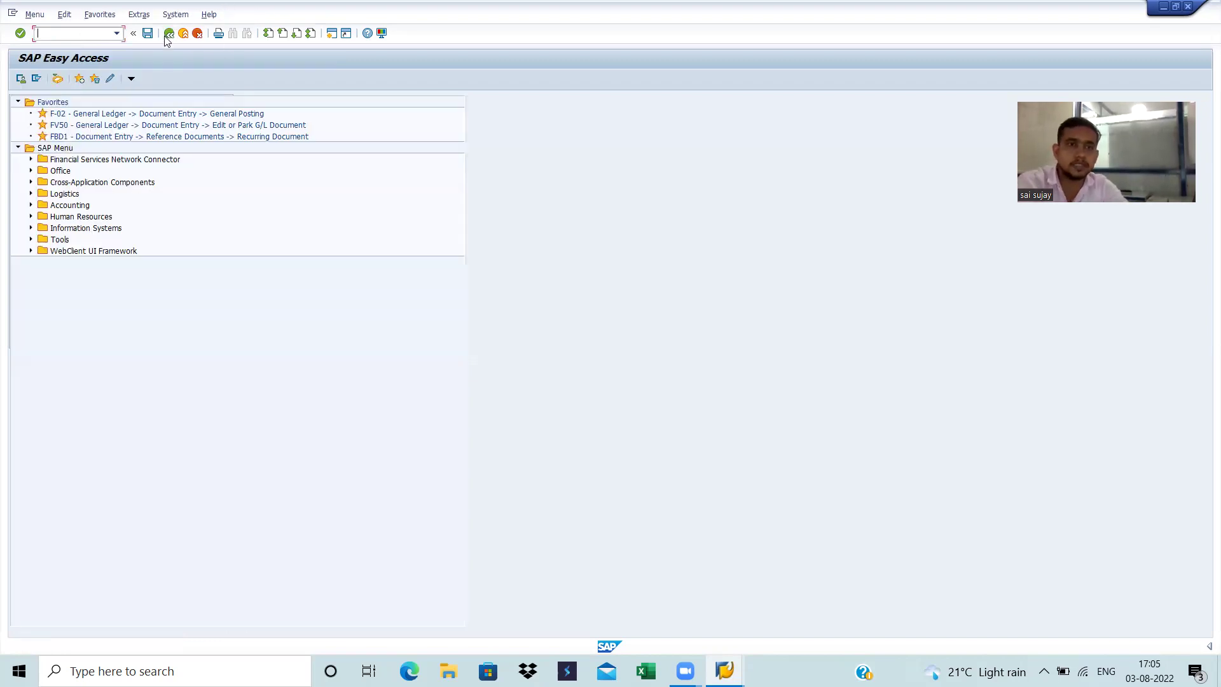
- Open the SAP Reference IMG through transaction spro
{"action": "type", "text": "spro"}
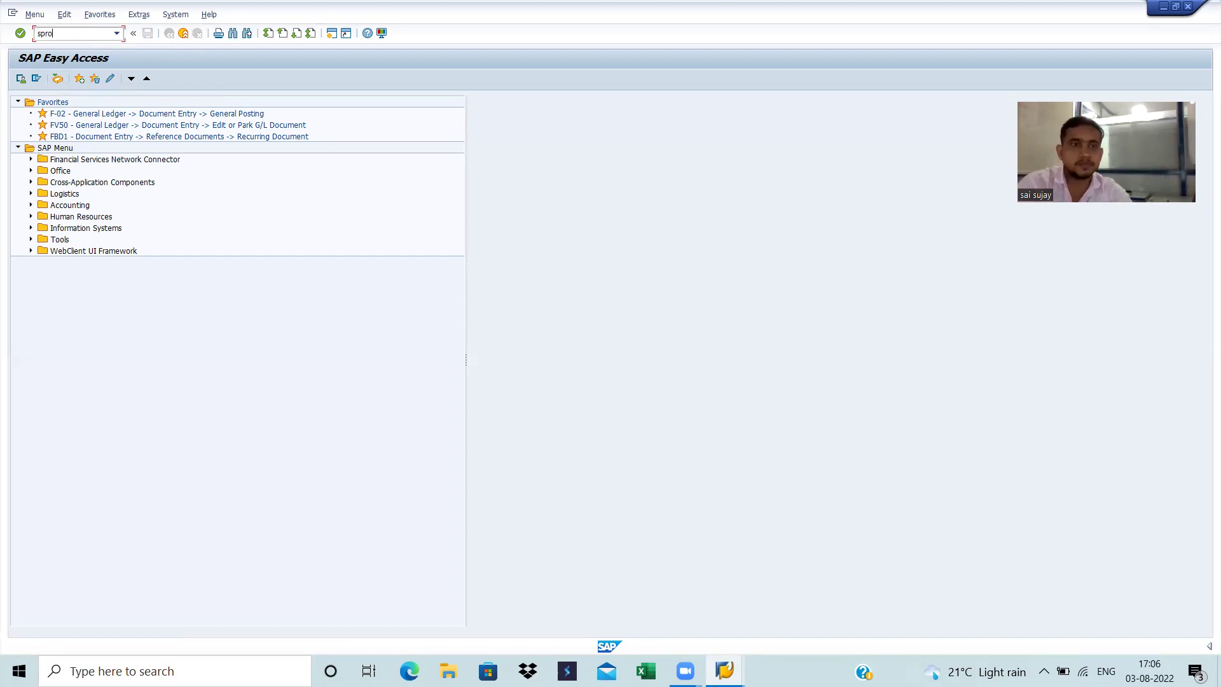
{"action": "key", "text": "Return"}
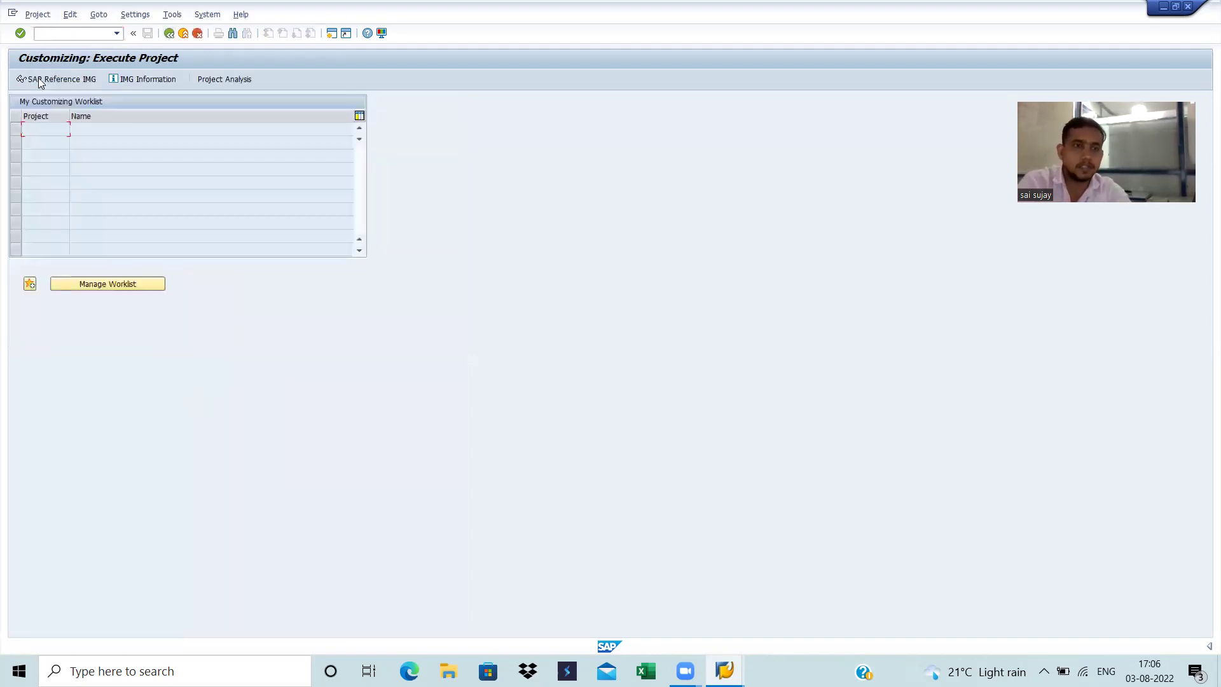
{"action": "left_click", "coordinate": [35, 81]}
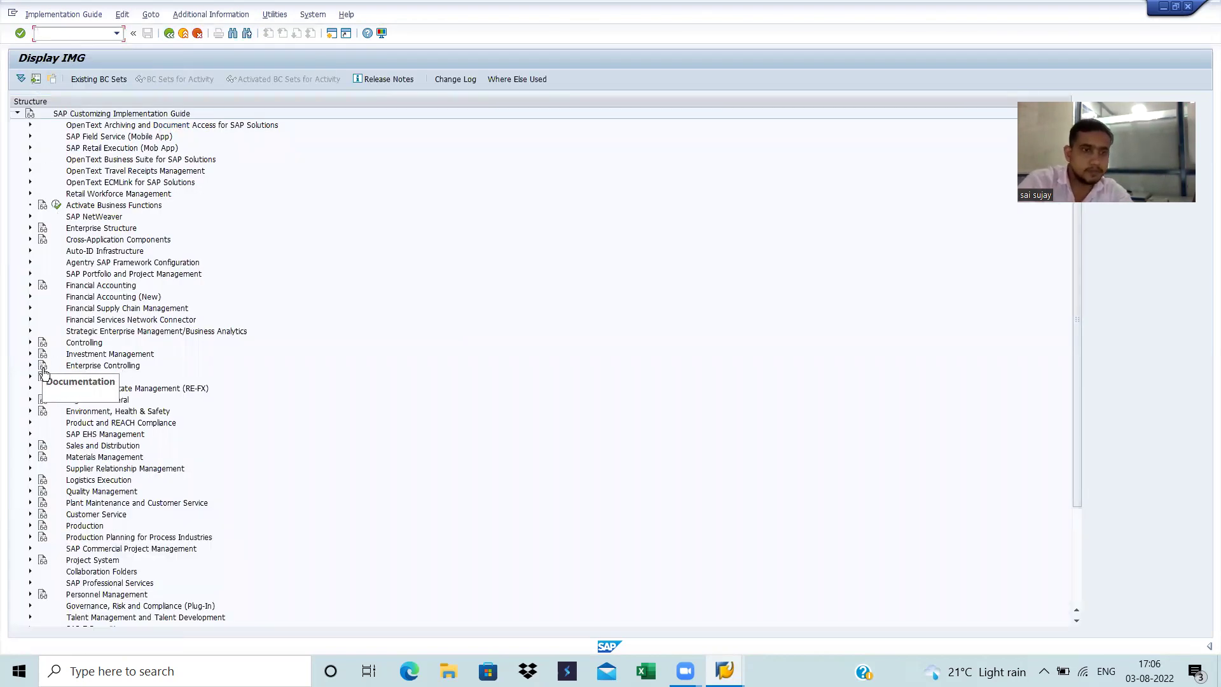
- Expand the IMG structure through Financial Accounting, Financial Accounting Global Settings and Document down to the Posting Periods activities
{"action": "left_click", "coordinate": [30, 285]}
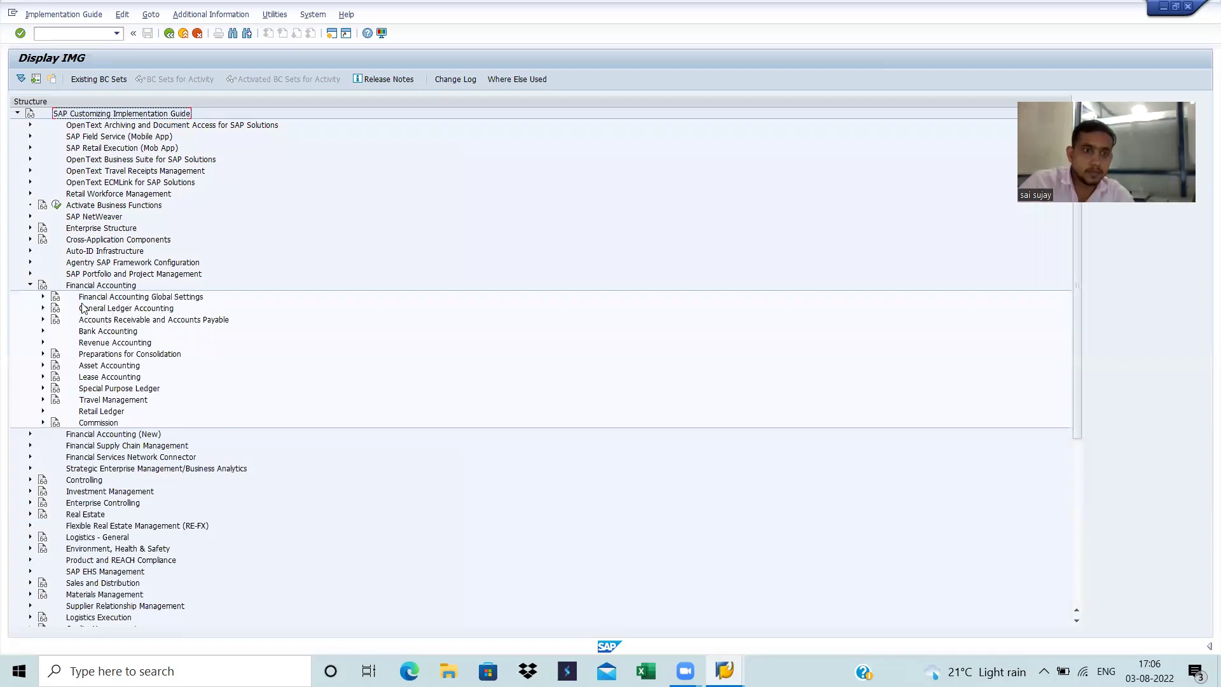
{"action": "left_click", "coordinate": [43, 297]}
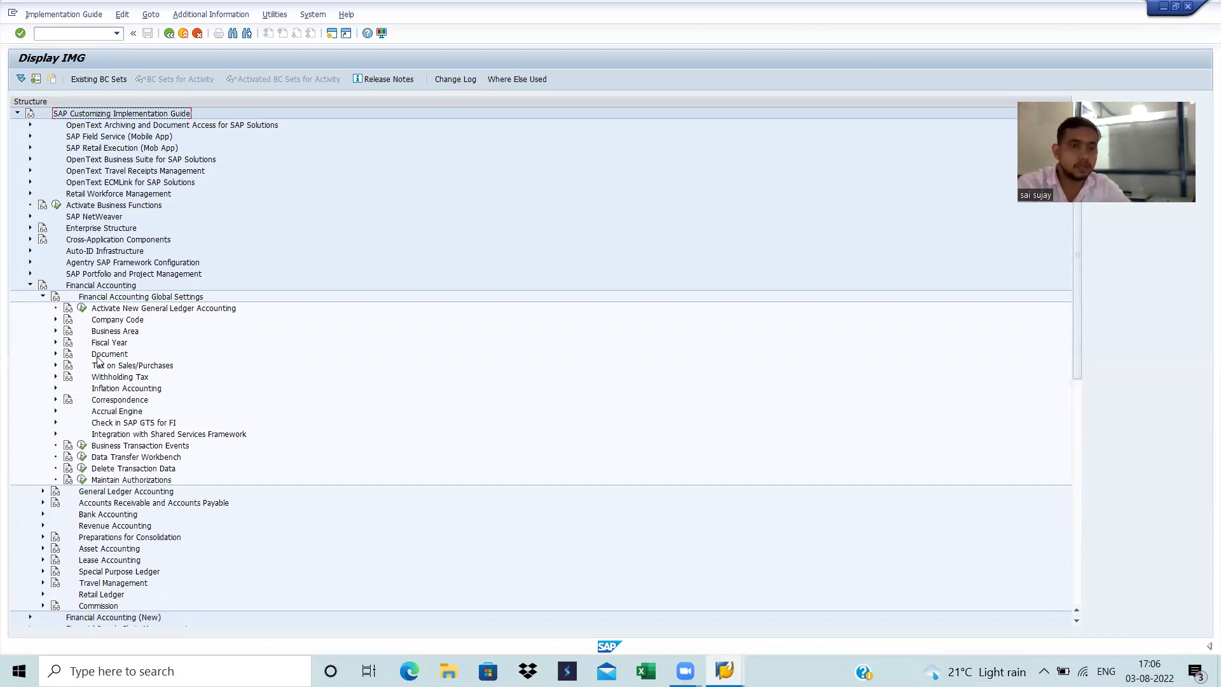
{"action": "left_click", "coordinate": [57, 354]}
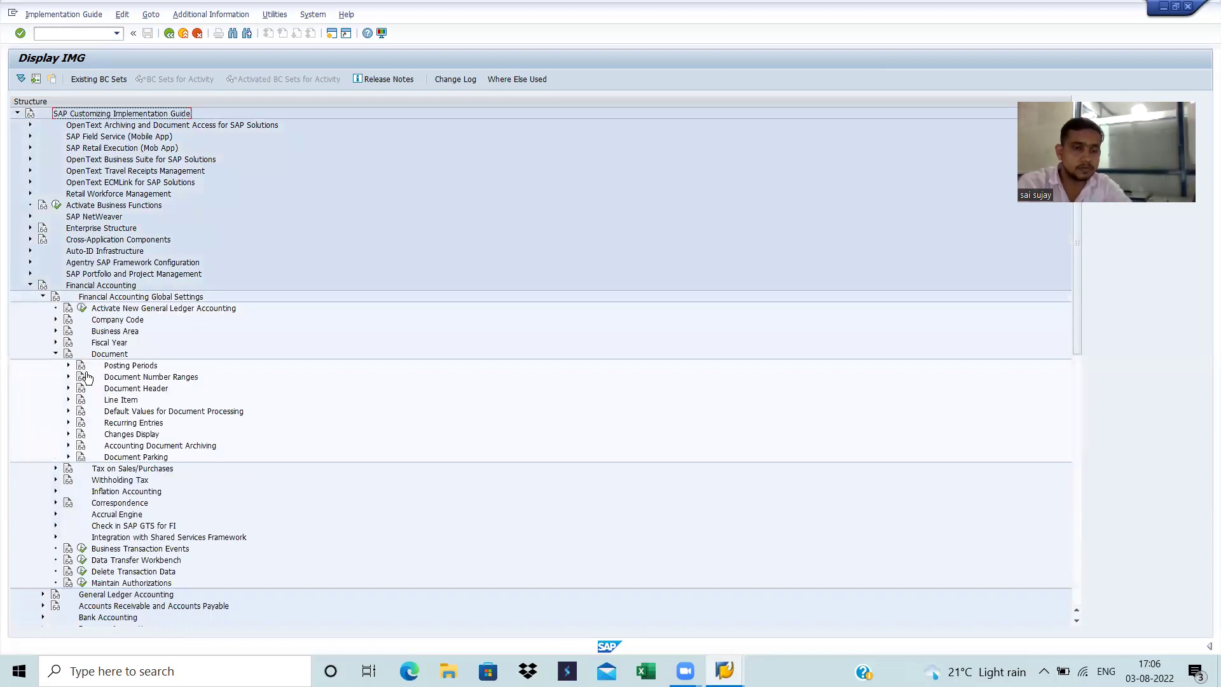
{"action": "left_click", "coordinate": [68, 365]}
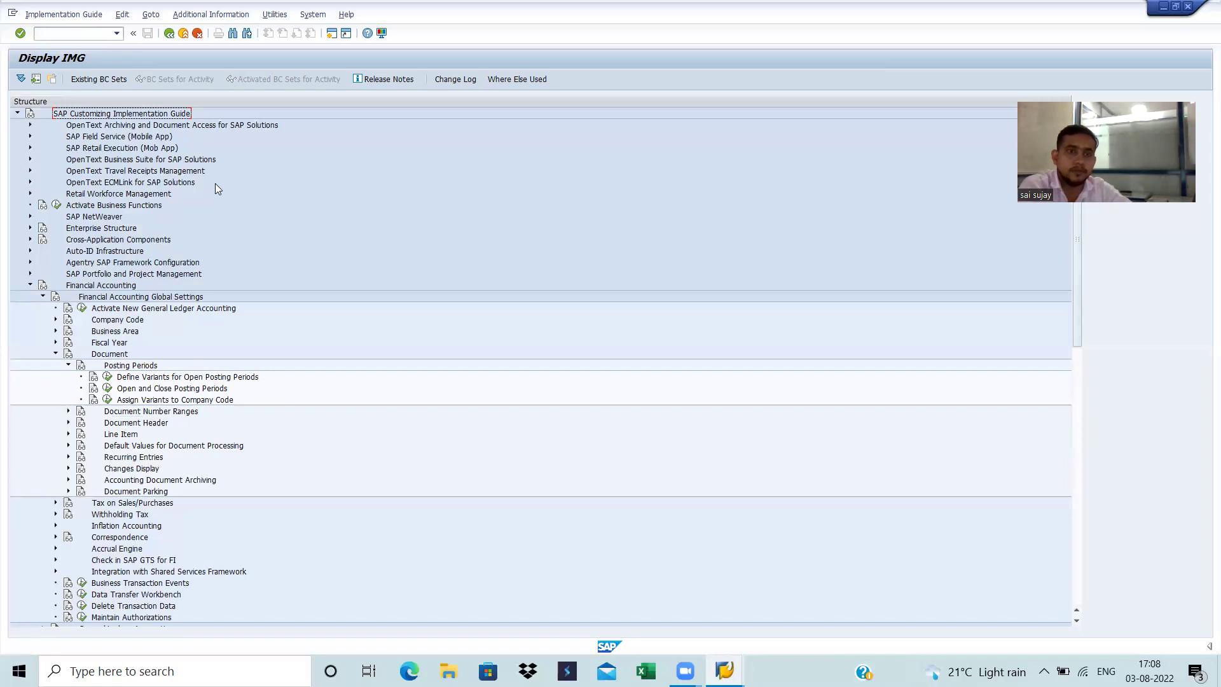
- Show the IMG Activity keys as additional information beside the IMG structure
{"action": "left_click", "coordinate": [212, 15]}
{"action": "mouse_move", "coordinate": [262, 30]}
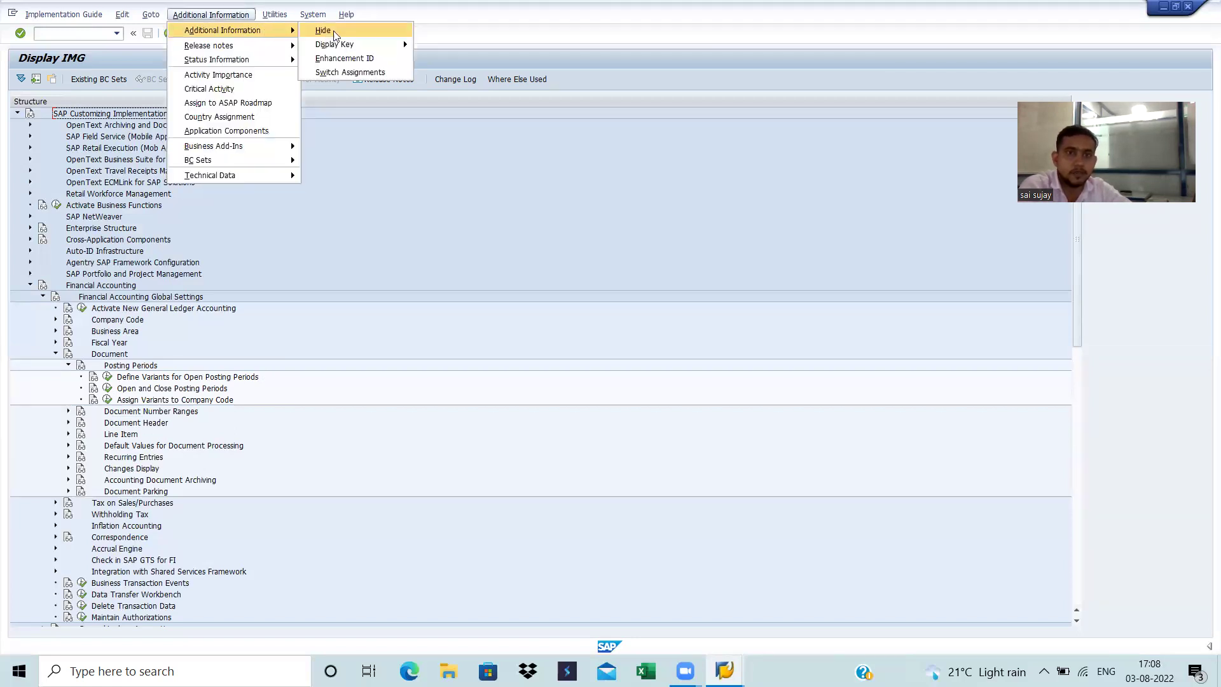
{"action": "mouse_move", "coordinate": [403, 41]}
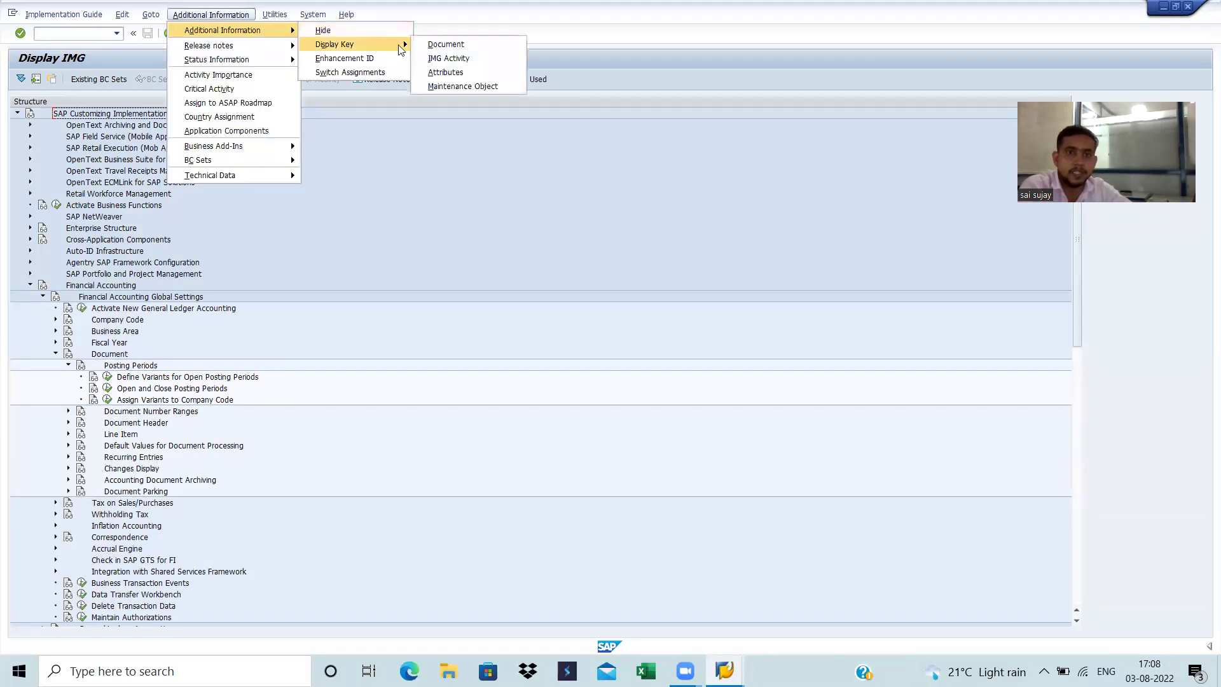
{"action": "left_click", "coordinate": [444, 58]}
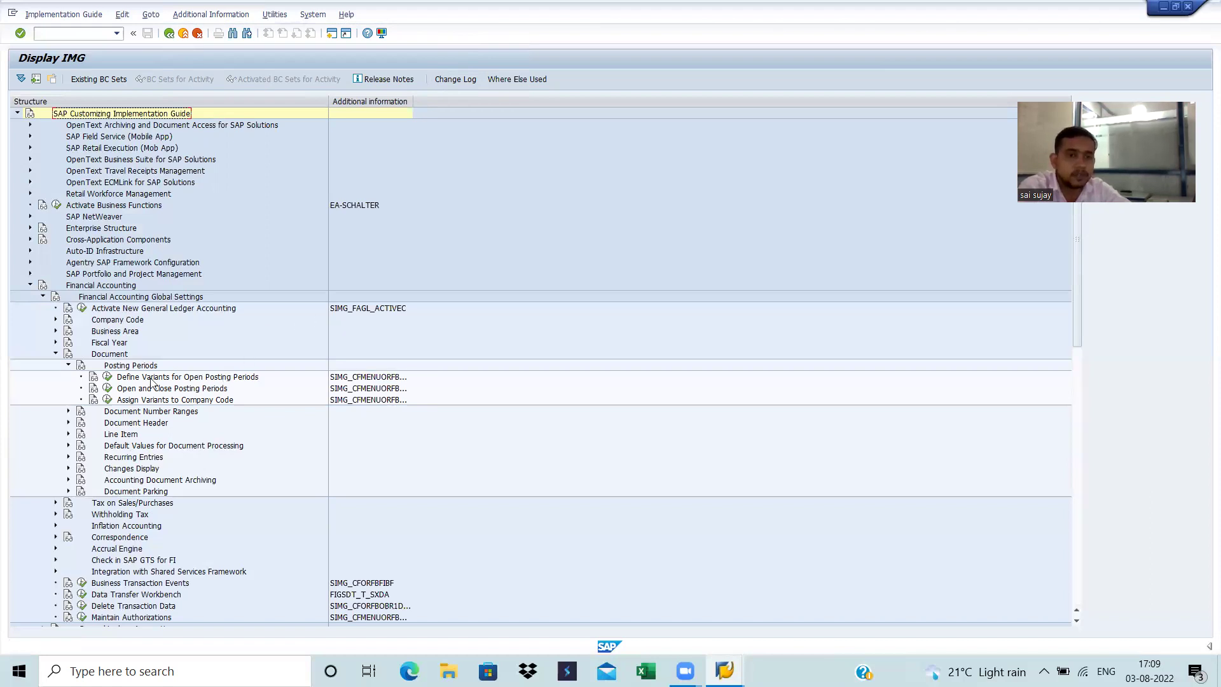
- Add a new entry under Define Variants for Open Posting Periods with the variant code aj78
{"action": "left_click", "coordinate": [107, 380]}
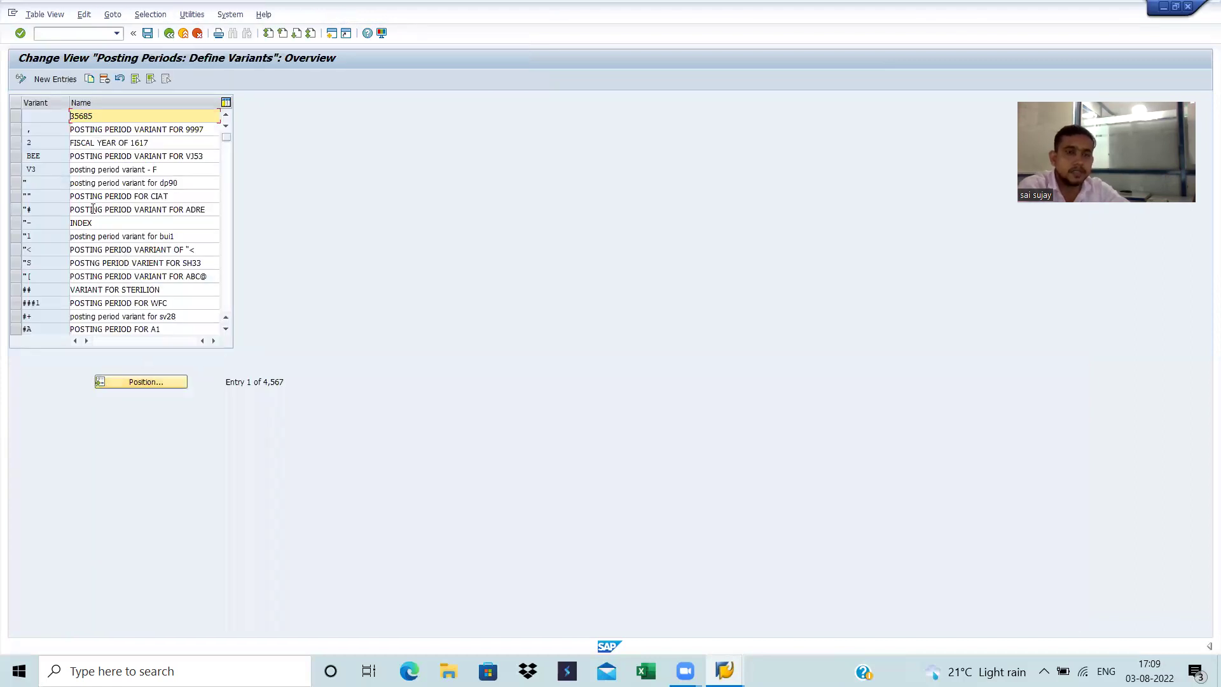
{"action": "left_click", "coordinate": [54, 79]}
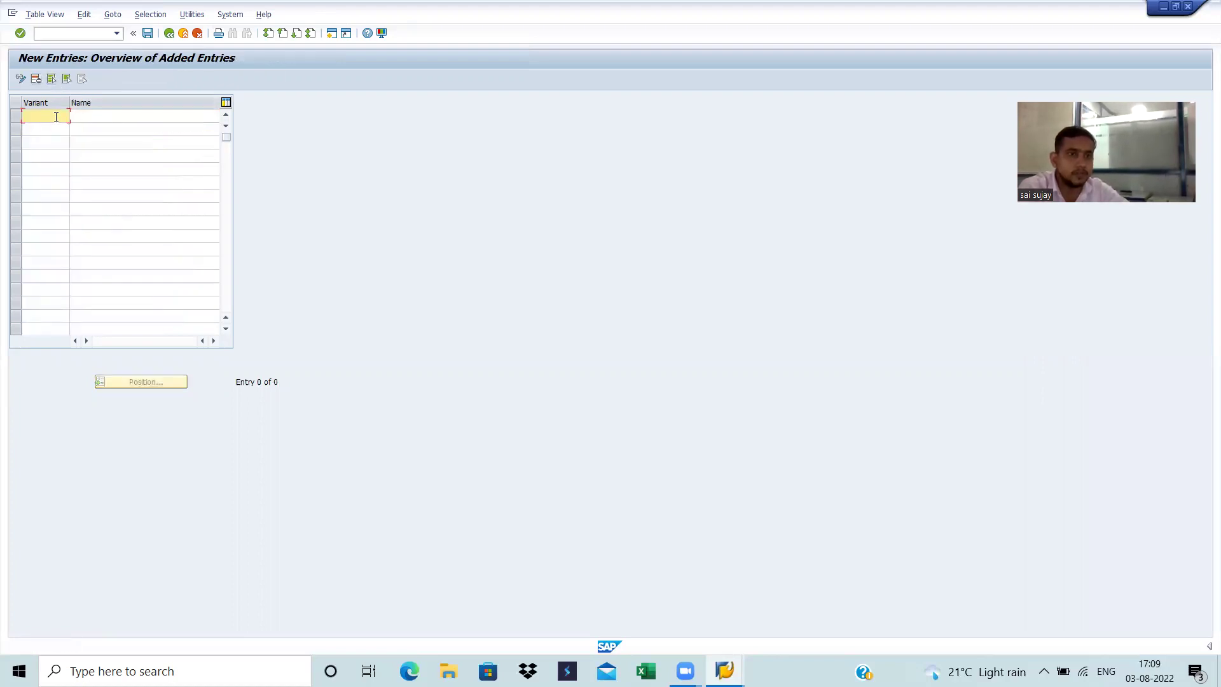
{"action": "left_click", "coordinate": [75, 117]}
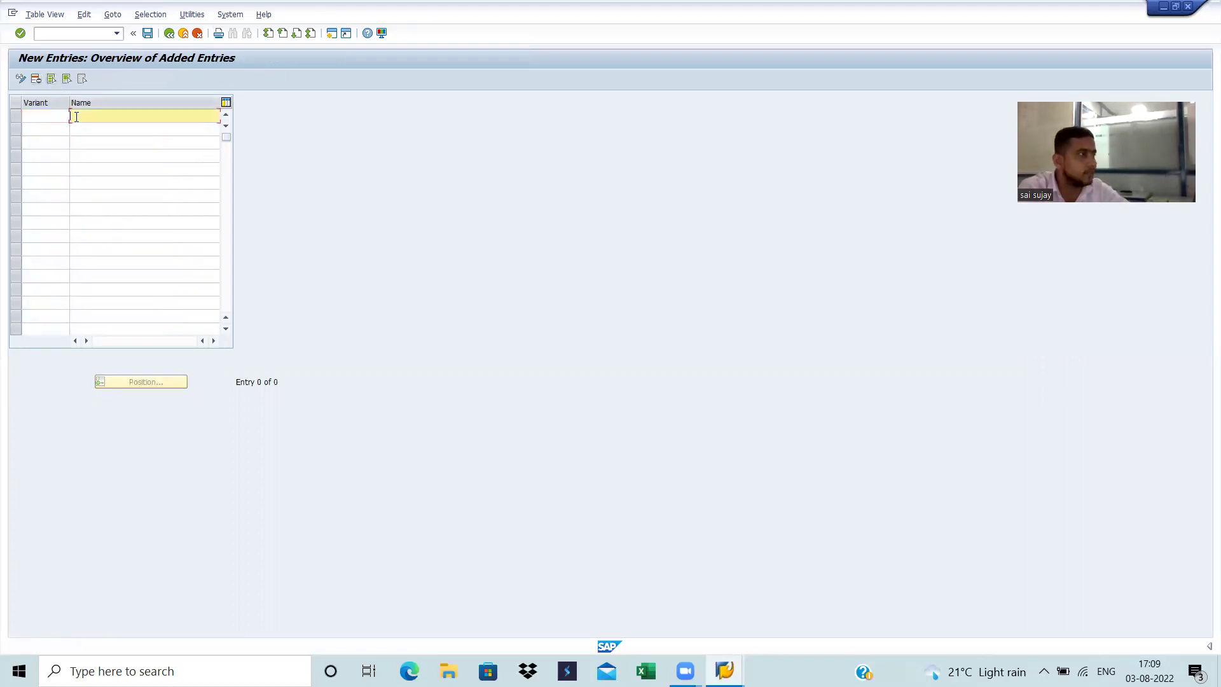
{"action": "left_click", "coordinate": [37, 113]}
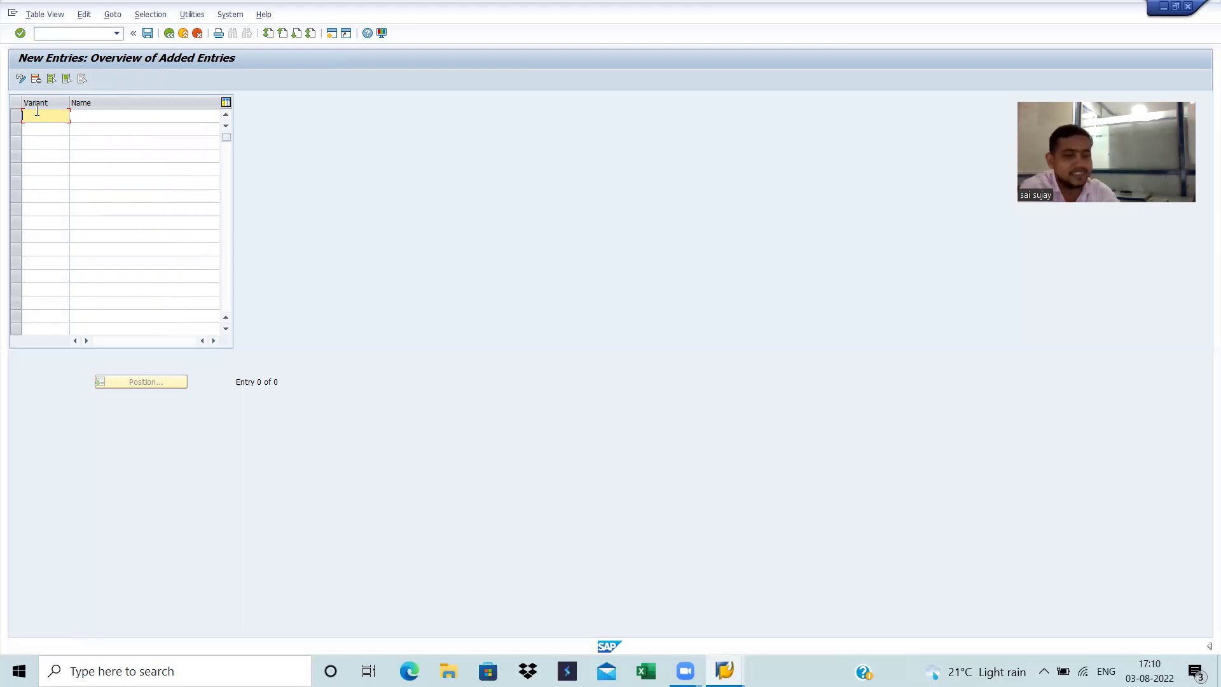
{"action": "type", "text": "a"}
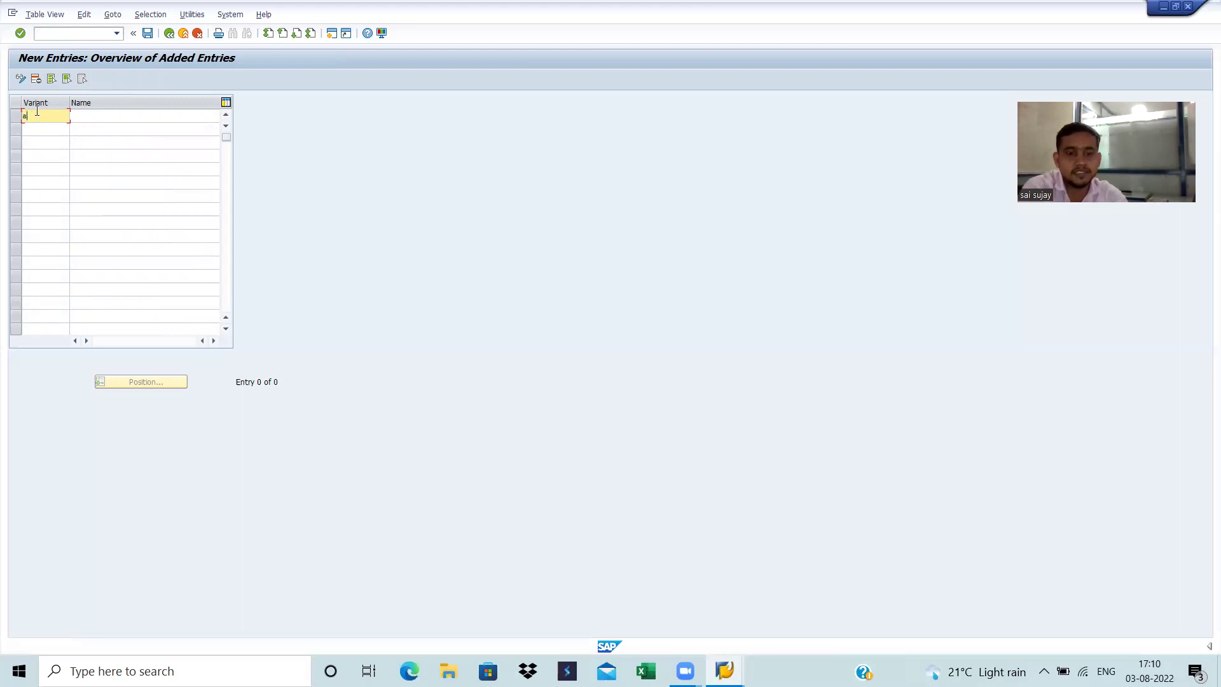
{"action": "type", "text": "j78"}
- Enter "ppv for sujay steels" as the name of the new posting period variant
{"action": "left_click", "coordinate": [95, 118]}
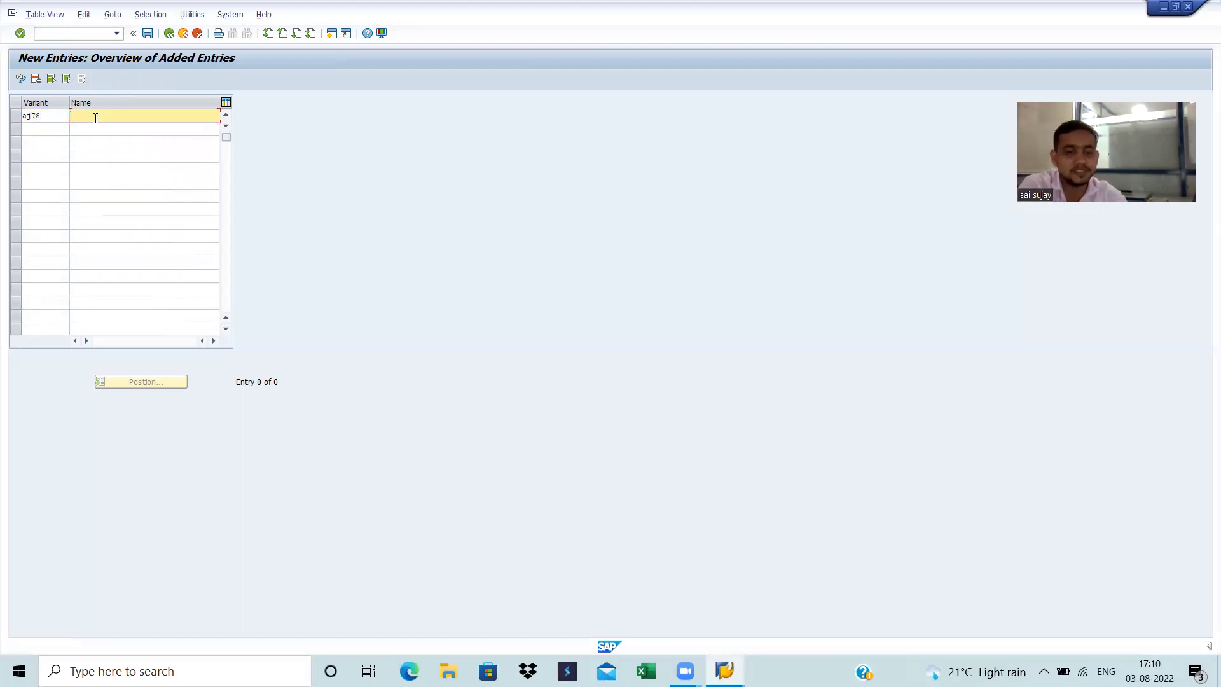
{"action": "type", "text": "ppvt"}
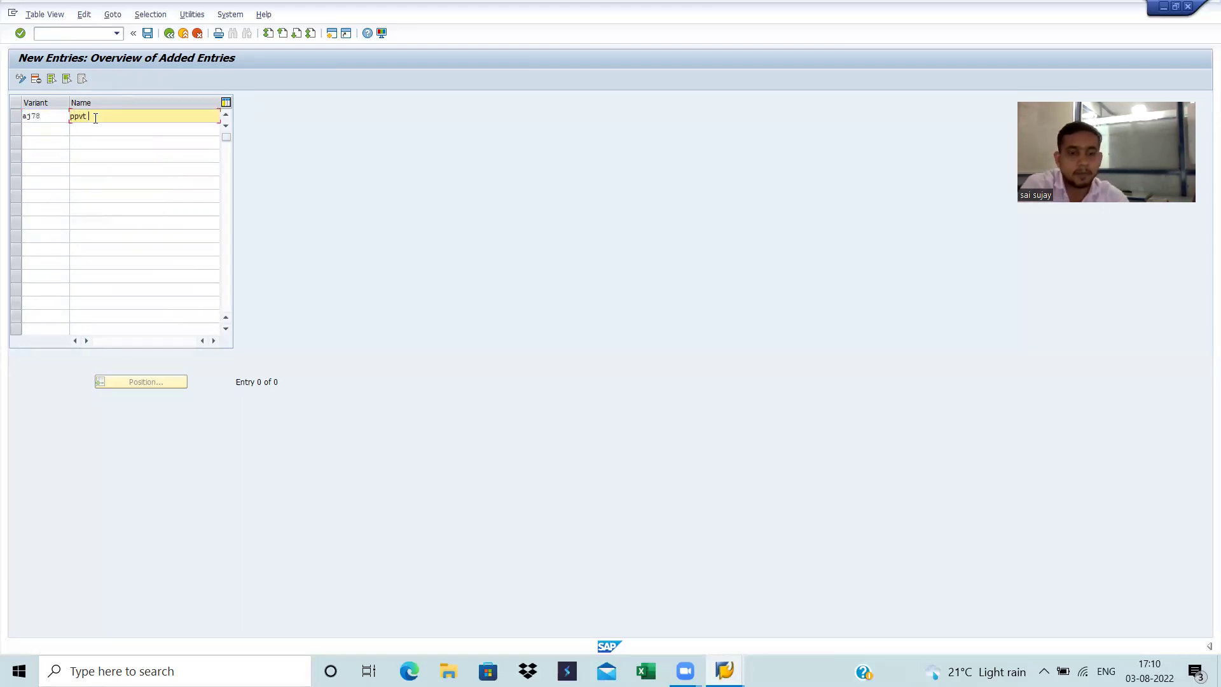
{"action": "key", "text": "BackSpace"}
{"action": "key", "text": "BackSpace"}
{"action": "key", "text": "BackSpace"}
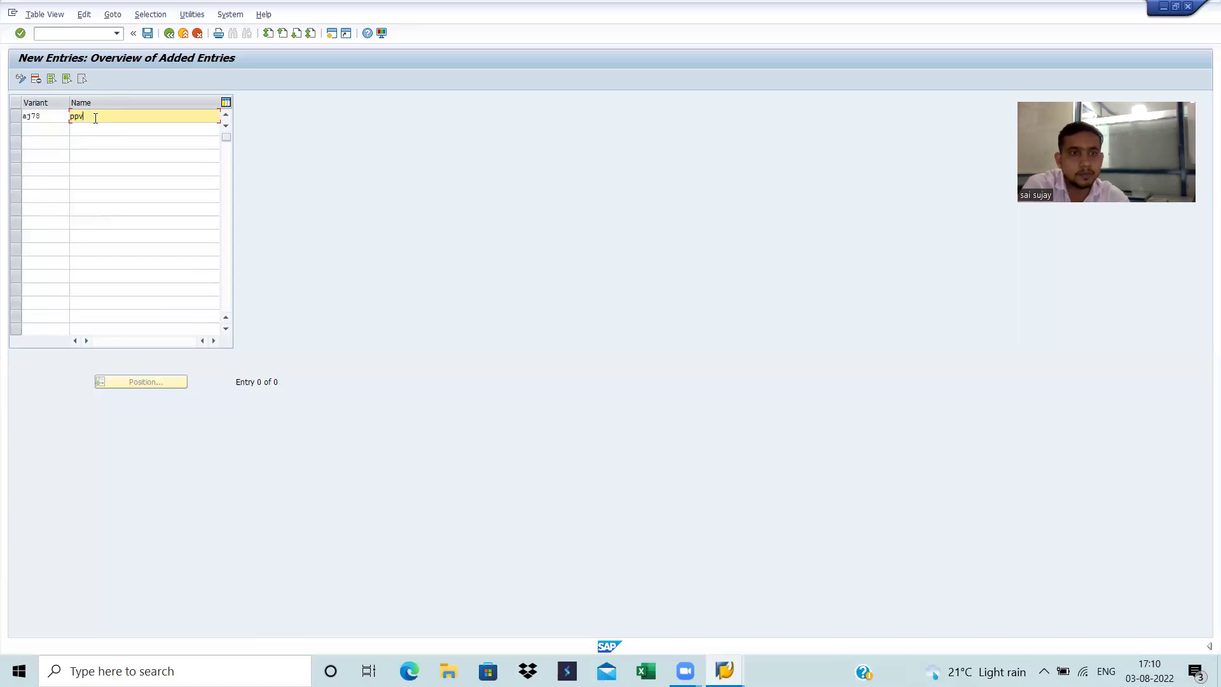
{"action": "type", "text": "fp"}
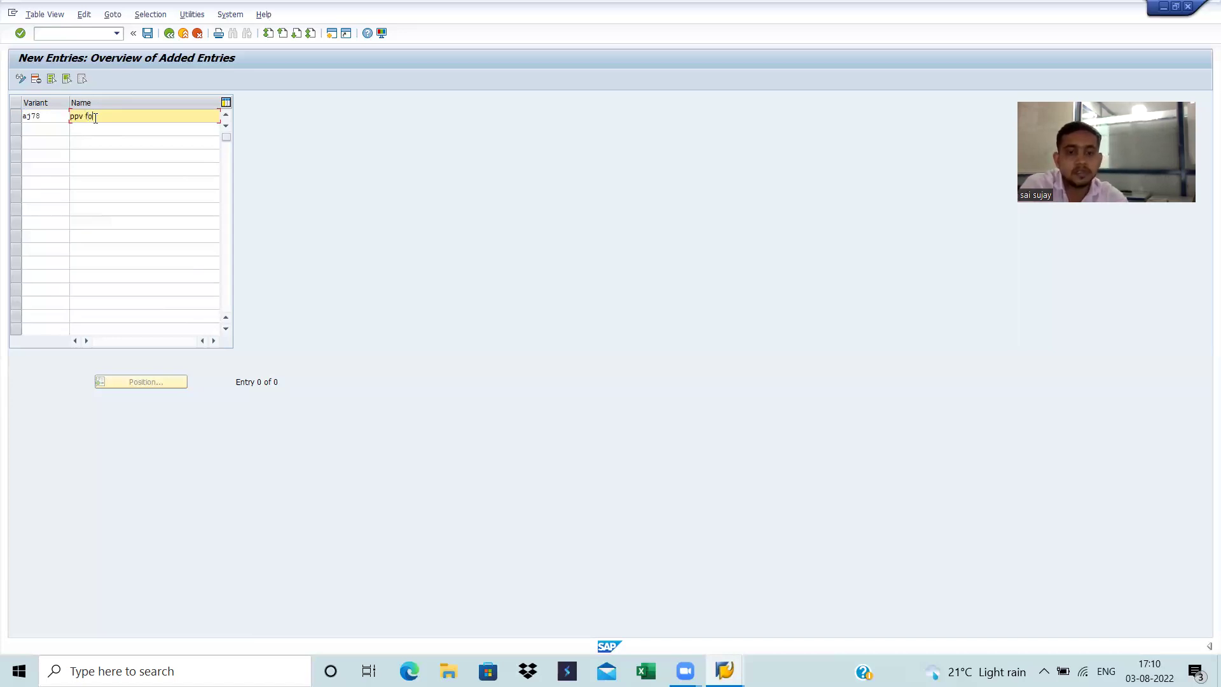
{"action": "type", "text": "r sujay"}
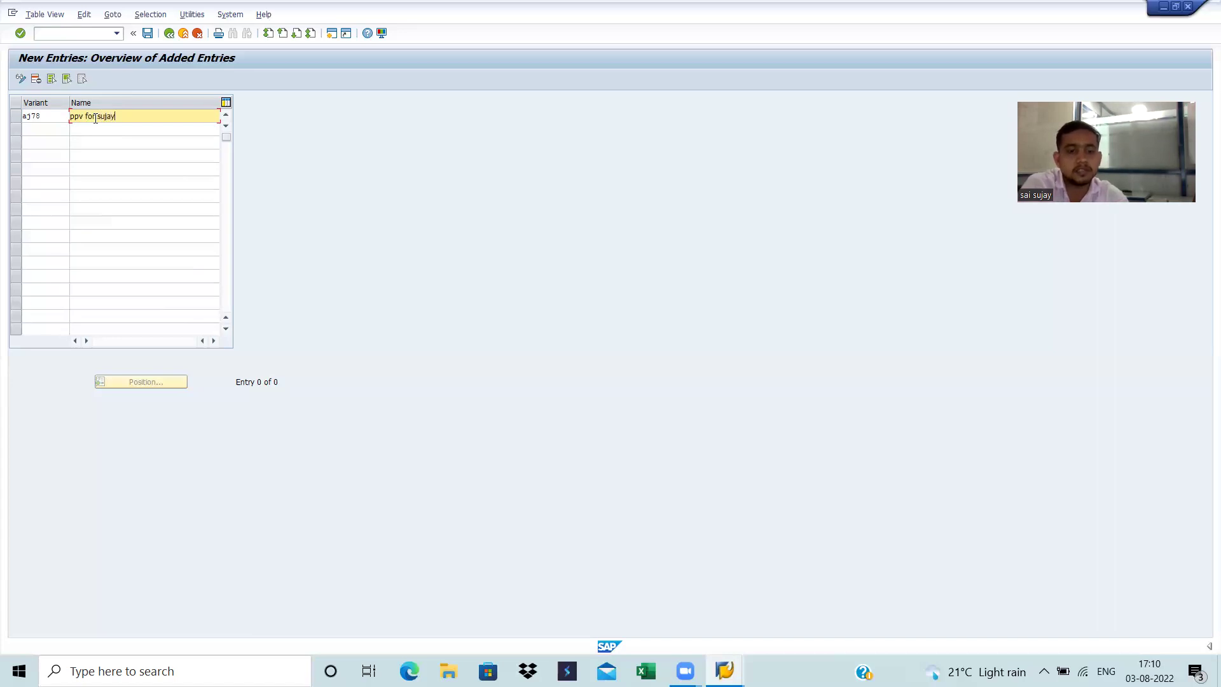
{"action": "type", "text": " steels"}
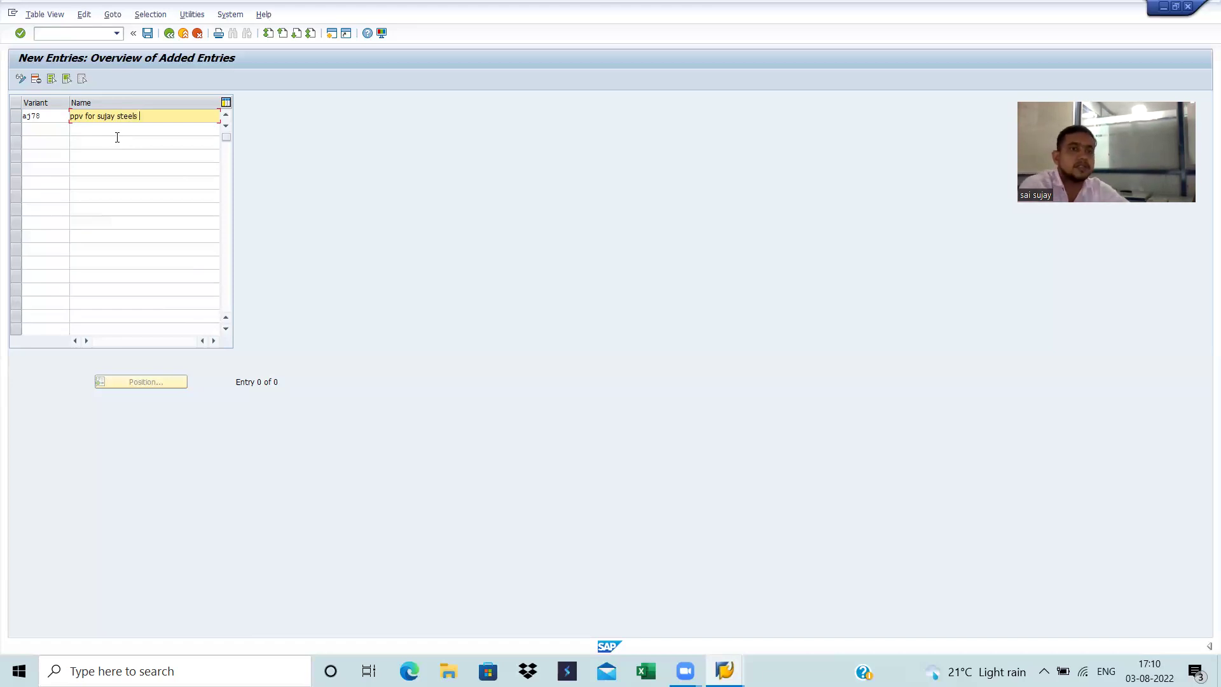
{"action": "left_click", "coordinate": [46, 114]}
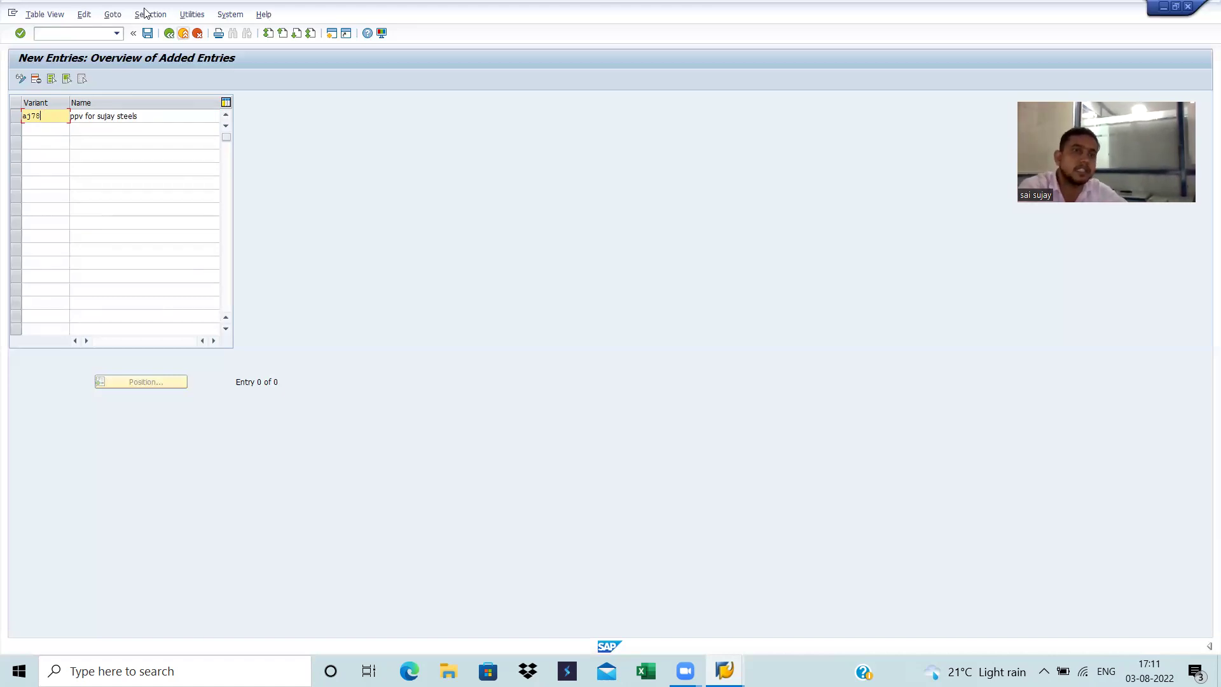
- Save the new variant under the Sujay Steels customizing request IDSK950431
{"action": "left_click", "coordinate": [148, 33]}
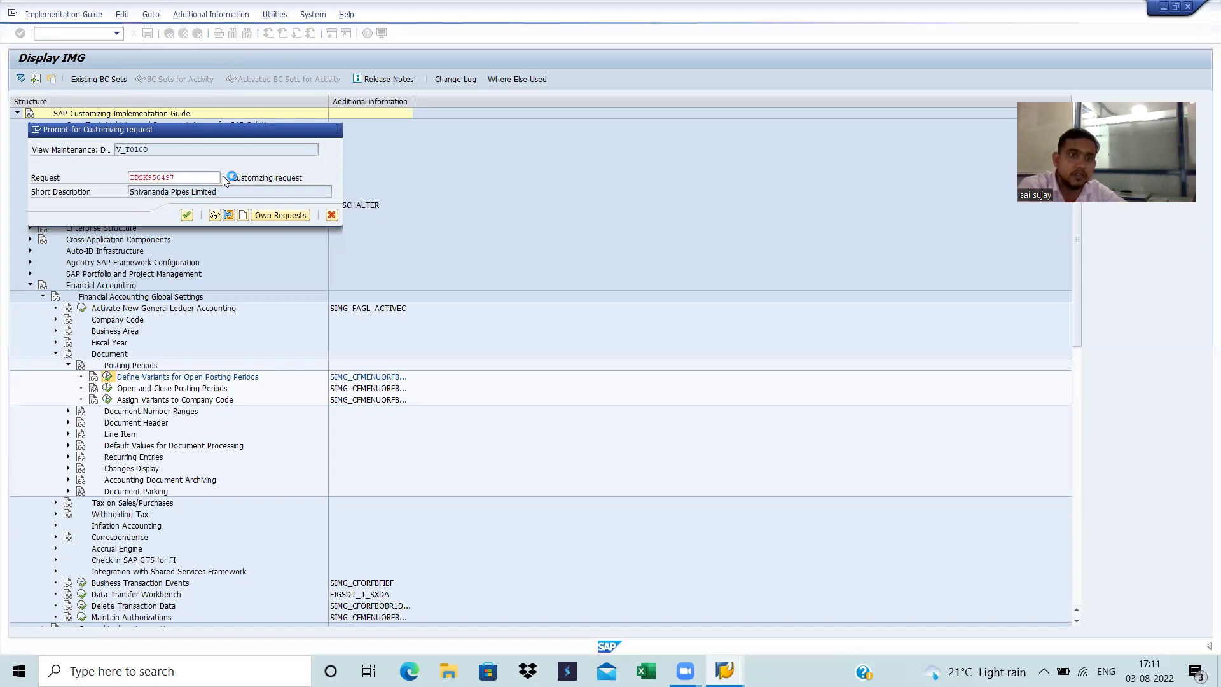
{"action": "left_click", "coordinate": [222, 178]}
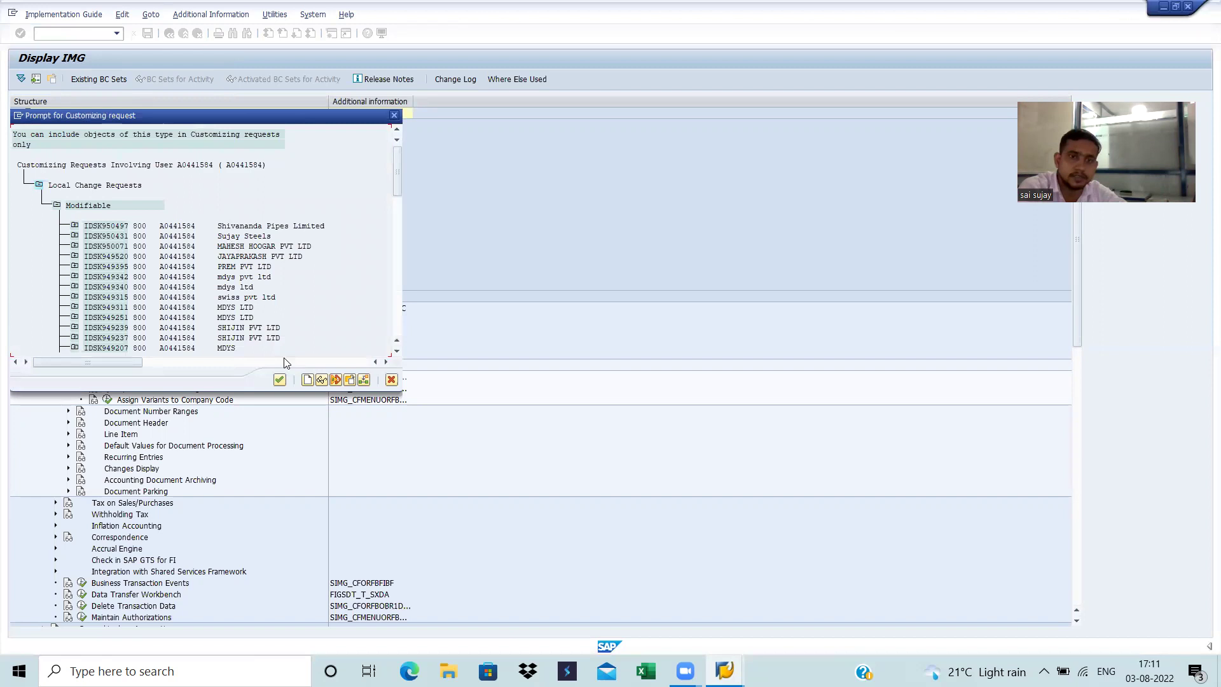
{"action": "left_click", "coordinate": [279, 379]}
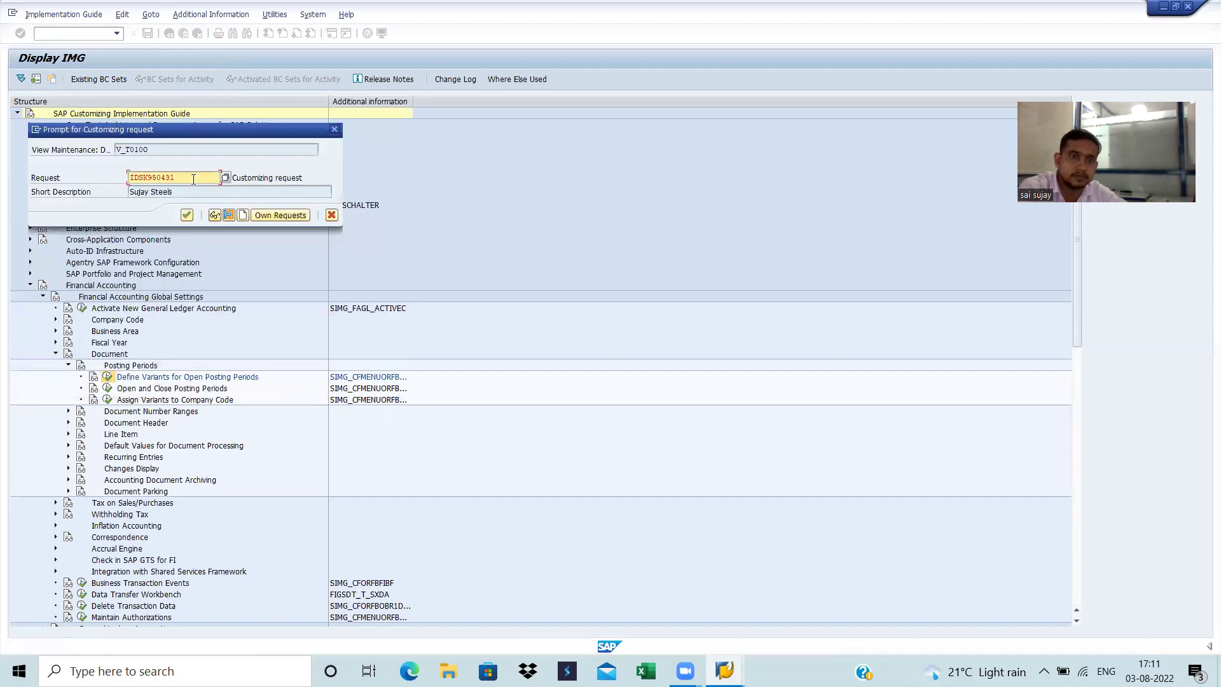
{"action": "left_click", "coordinate": [186, 216]}
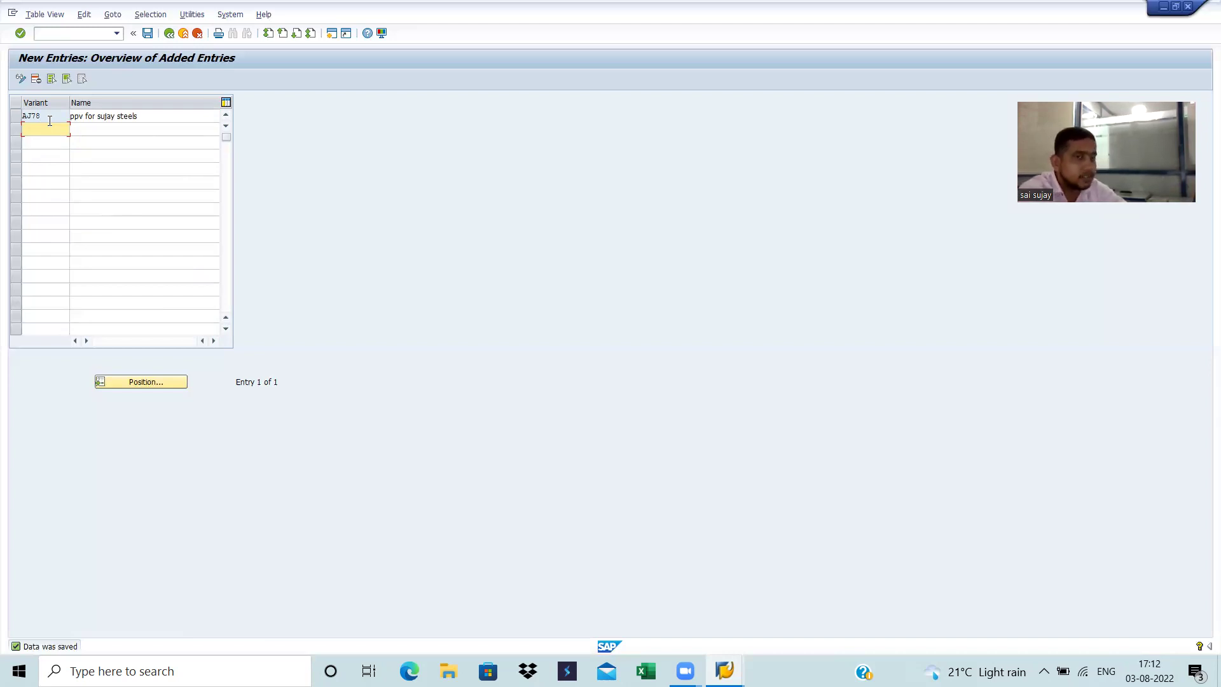
- Open Open and Close Posting Periods and copy the six blank-variant rows for account types +, A, D, K, M and S
{"action": "left_click", "coordinate": [169, 35]}
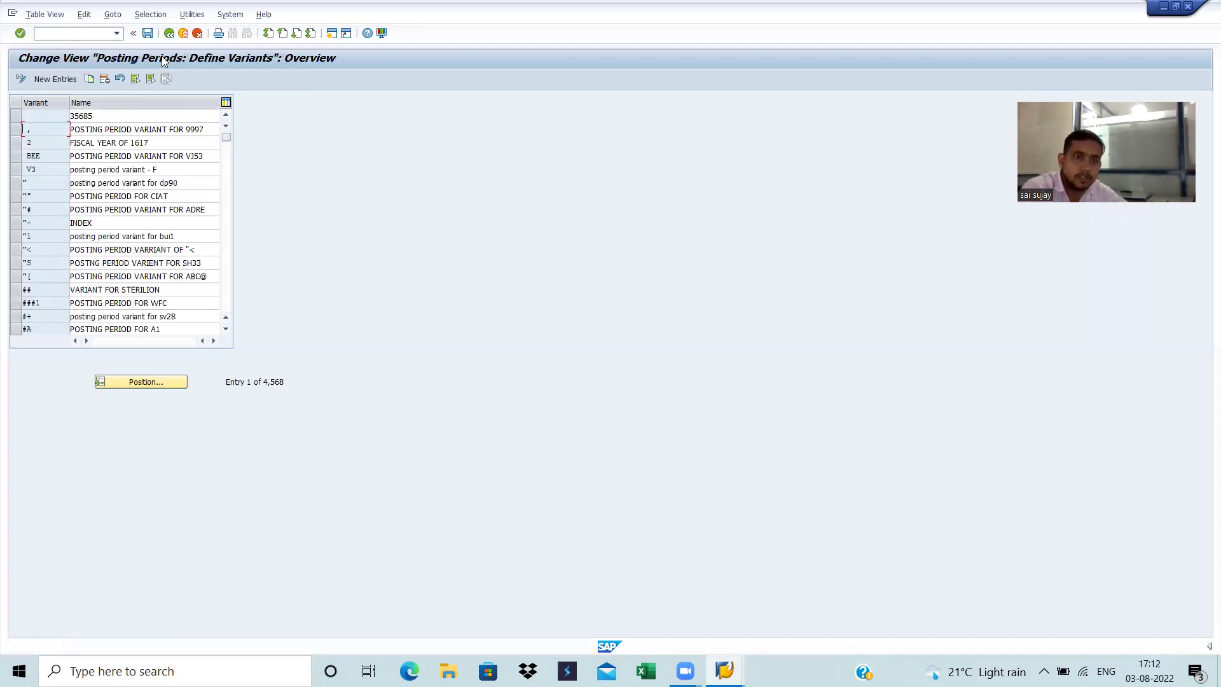
{"action": "left_click", "coordinate": [169, 35]}
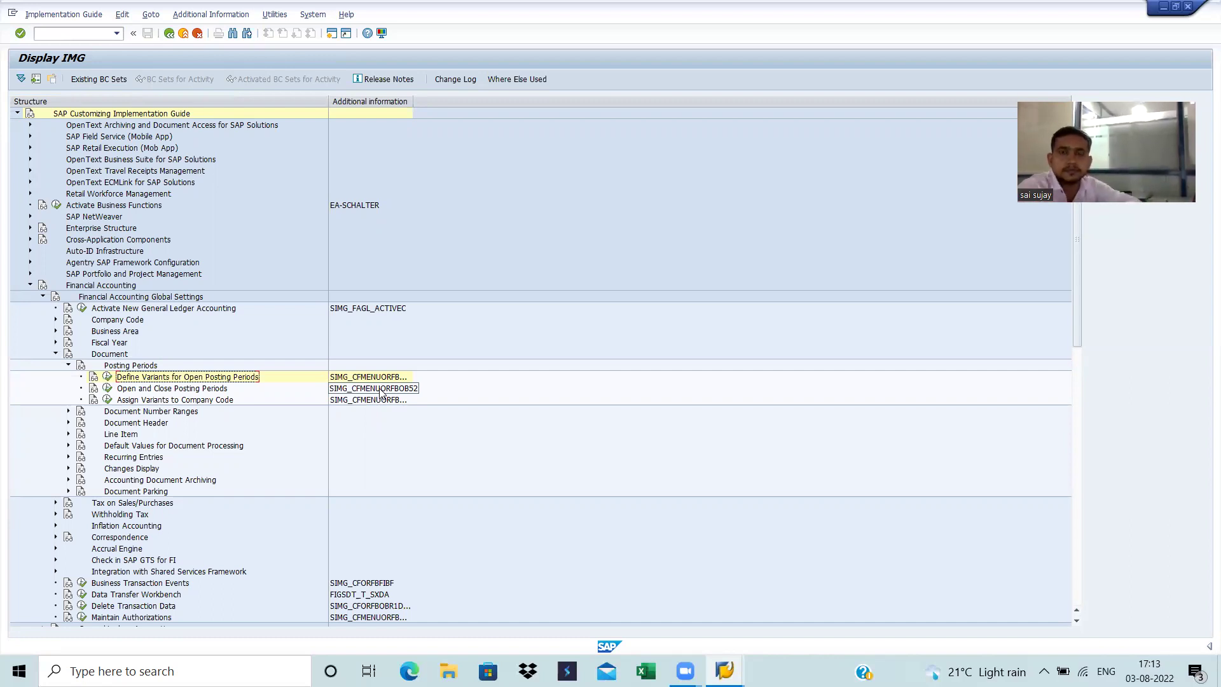
{"action": "left_click", "coordinate": [106, 388]}
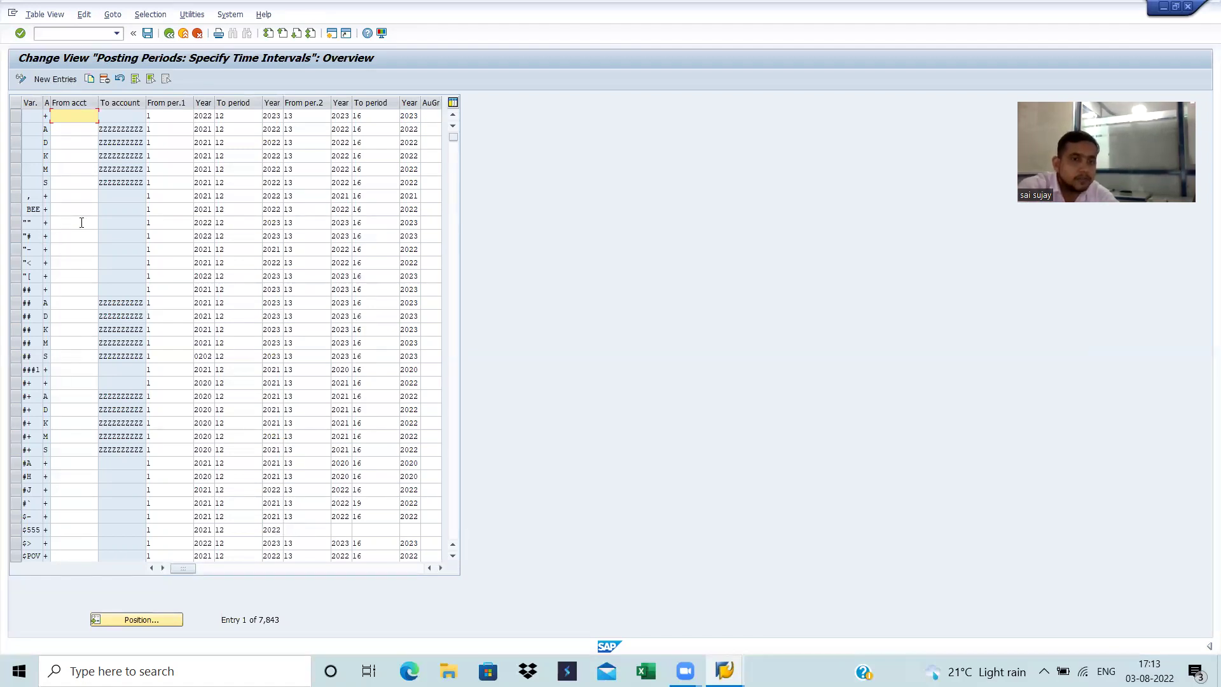
{"action": "left_click_drag", "start_coordinate": [13, 120], "coordinate": [18, 185]}
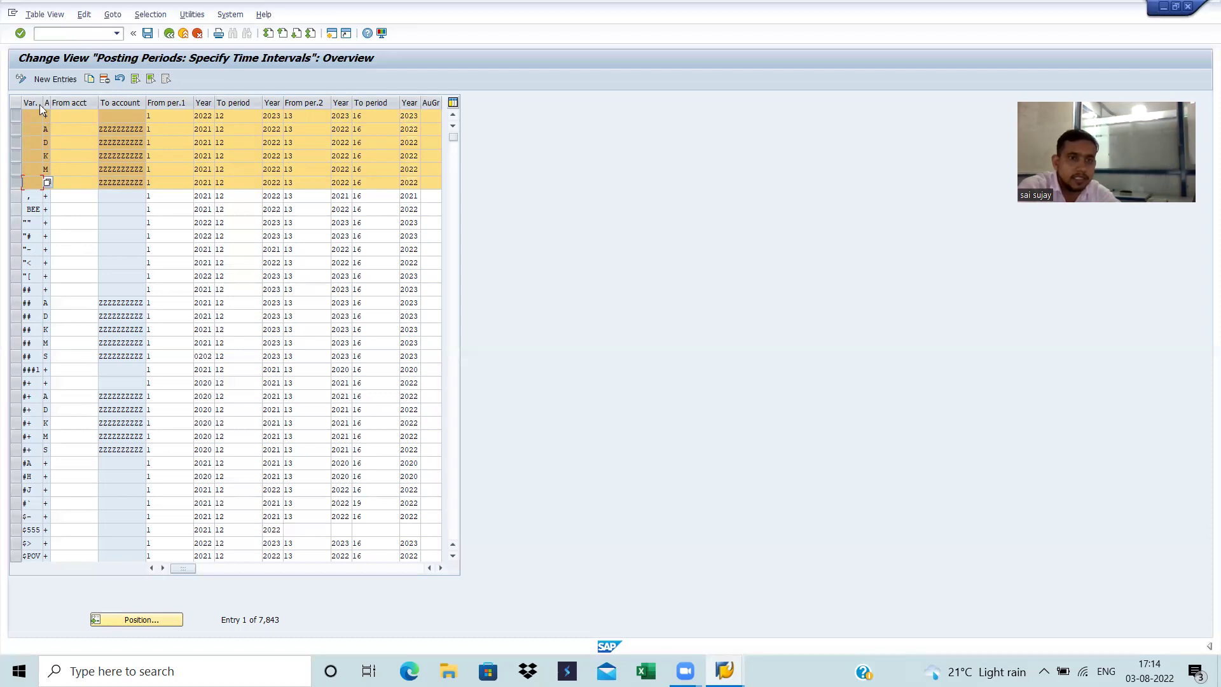
{"action": "left_click", "coordinate": [88, 78]}
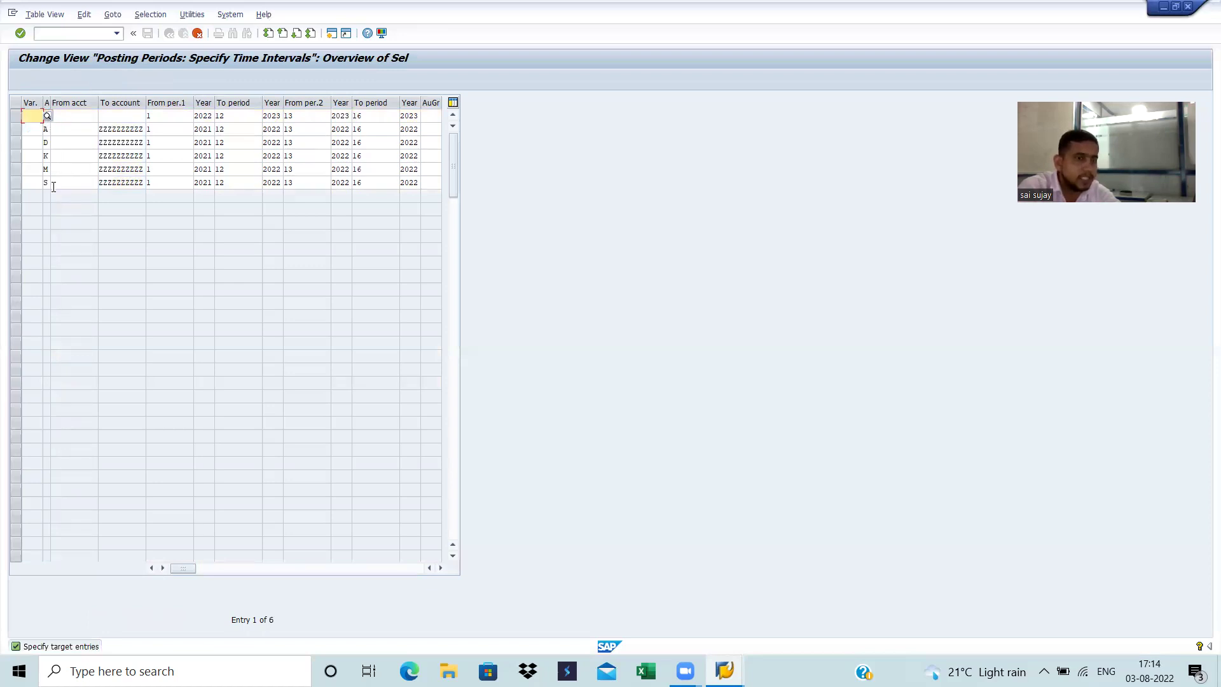
- Set the From per.1 year to 2022 in the copied rows for account types A, D and K
{"action": "left_click", "coordinate": [209, 130]}
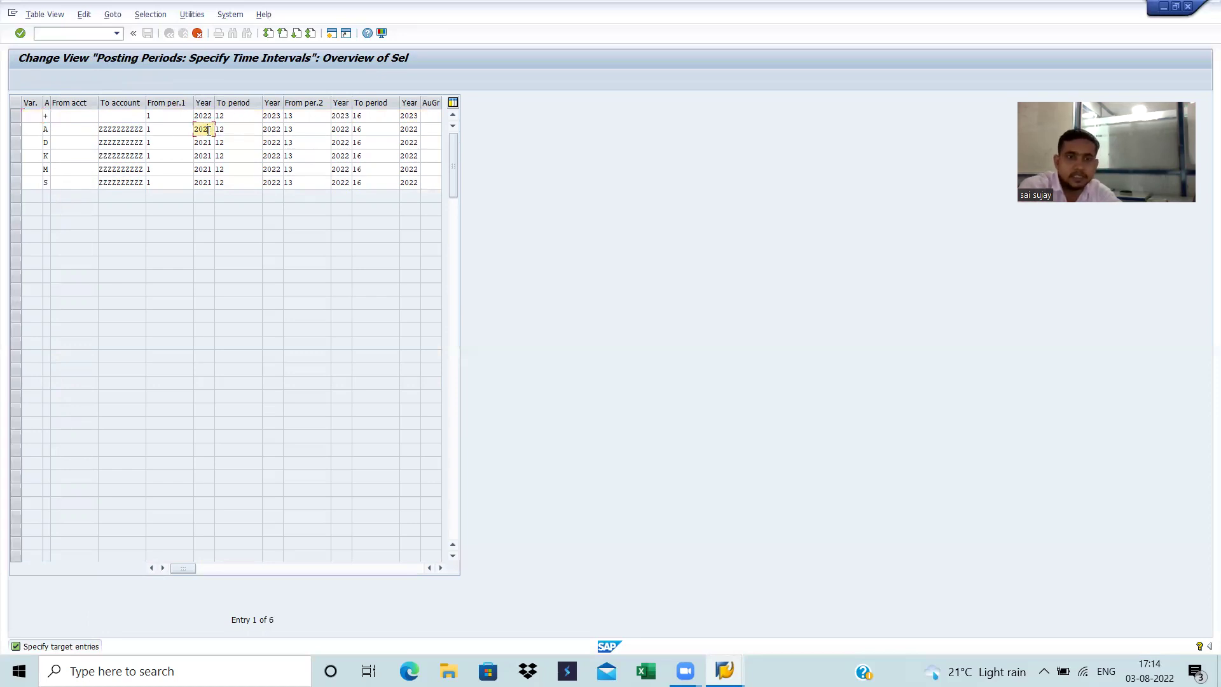
{"action": "key", "text": "Down"}
{"action": "key", "text": "Down"}
{"action": "key", "text": "BackSpace"}
{"action": "key", "text": "BackSpace"}
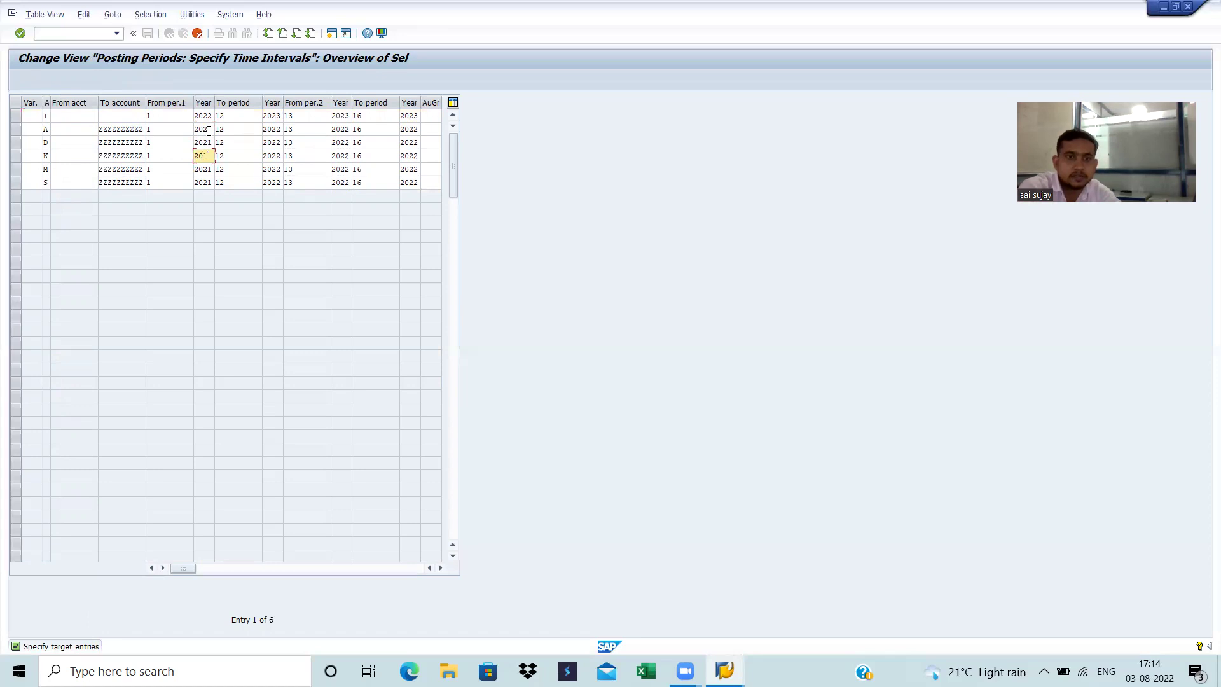
{"action": "key", "text": "BackSpace"}
{"action": "key", "text": "Down"}
{"action": "key", "text": "Down"}
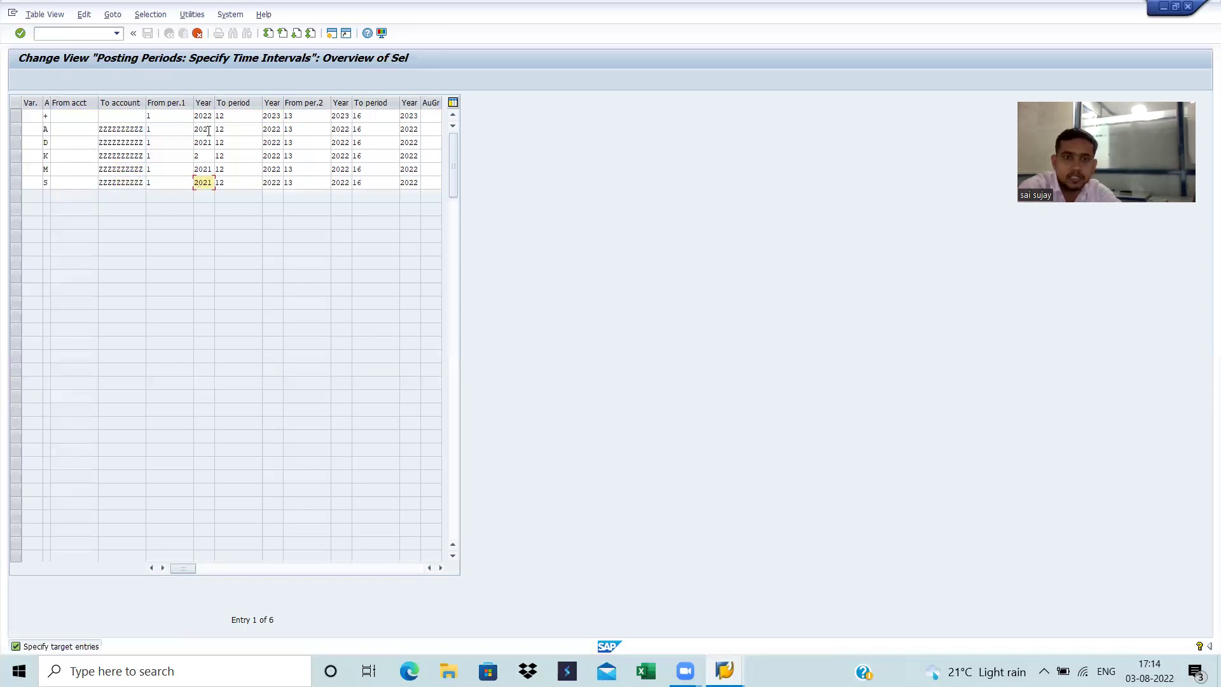
{"action": "left_click", "coordinate": [211, 129]}
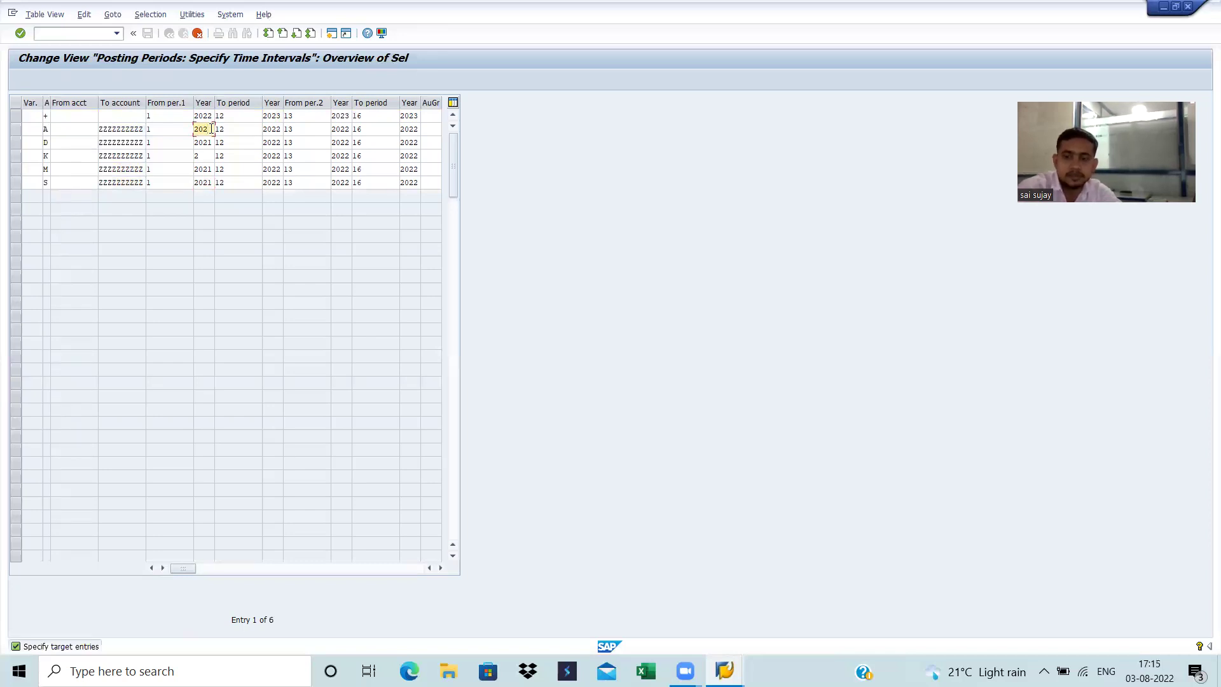
{"action": "type", "text": "2"}
{"action": "key", "text": "Down"}
{"action": "key", "text": "BackSpace"}
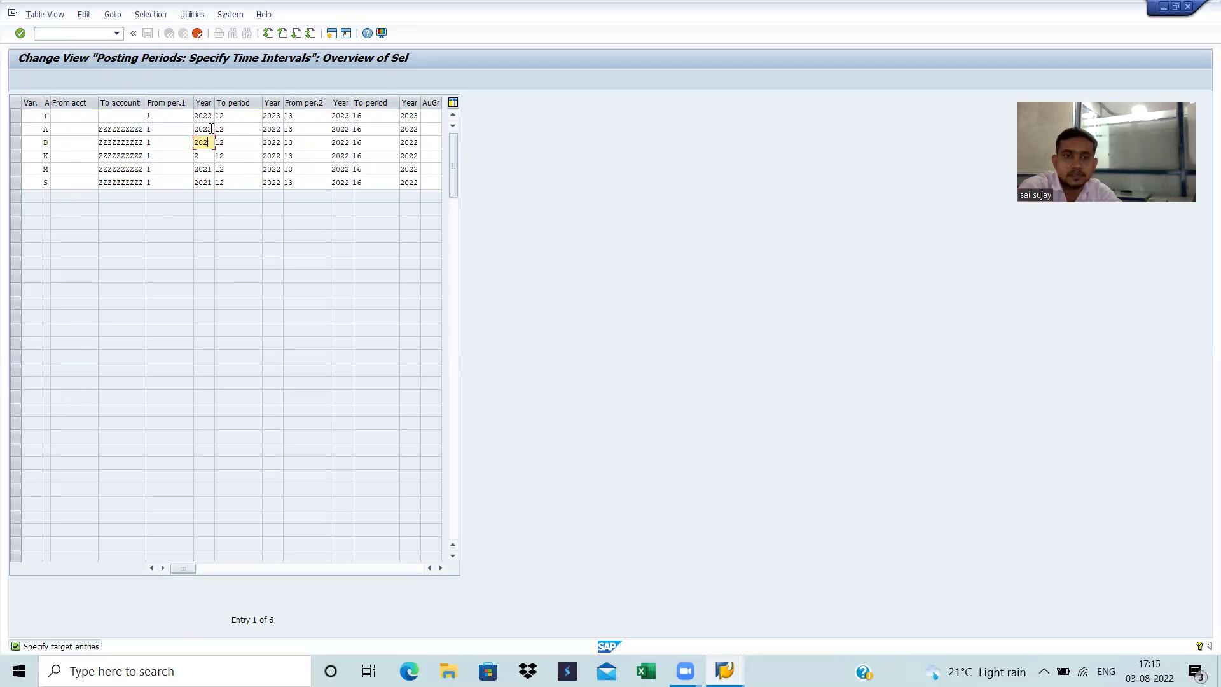
{"action": "type", "text": "2"}
{"action": "key", "text": "Down"}
{"action": "type", "text": "022"}
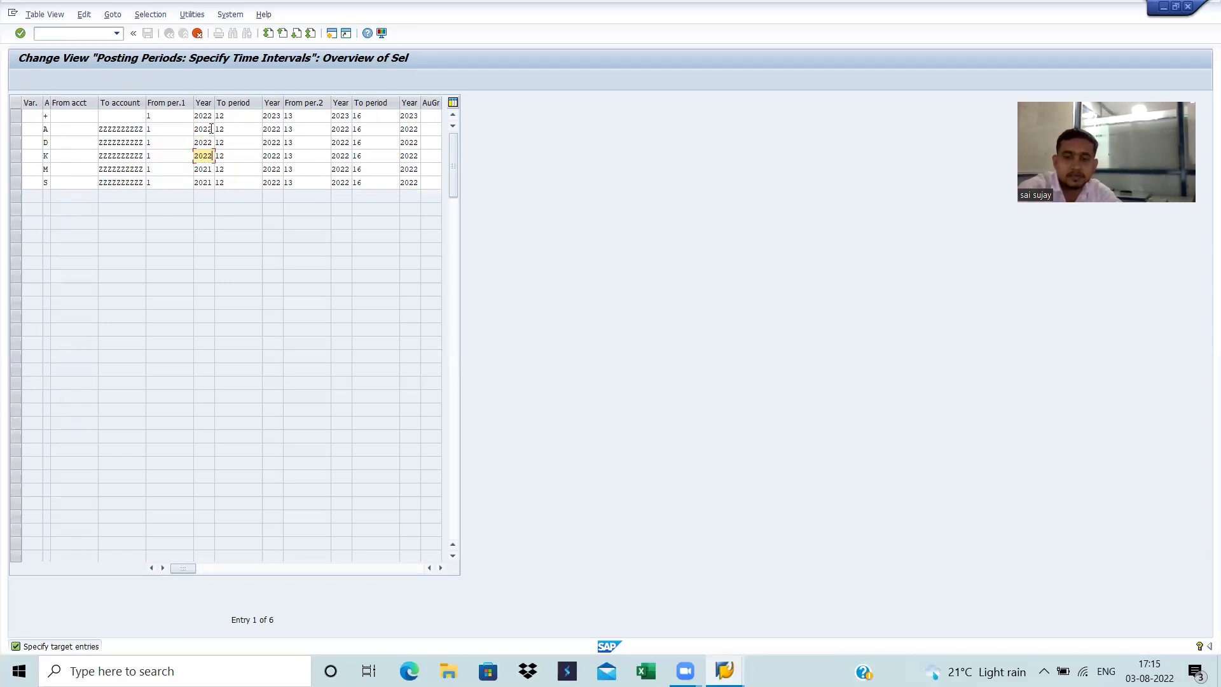
- Set the From per.1 year to 2022 in the copied rows for account types M and S
{"action": "key", "text": "Down"}
{"action": "key", "text": "BackSpace"}
{"action": "type", "text": "2"}
{"action": "key", "text": "Down"}
{"action": "key", "text": "BackSpace"}
{"action": "type", "text": "2"}
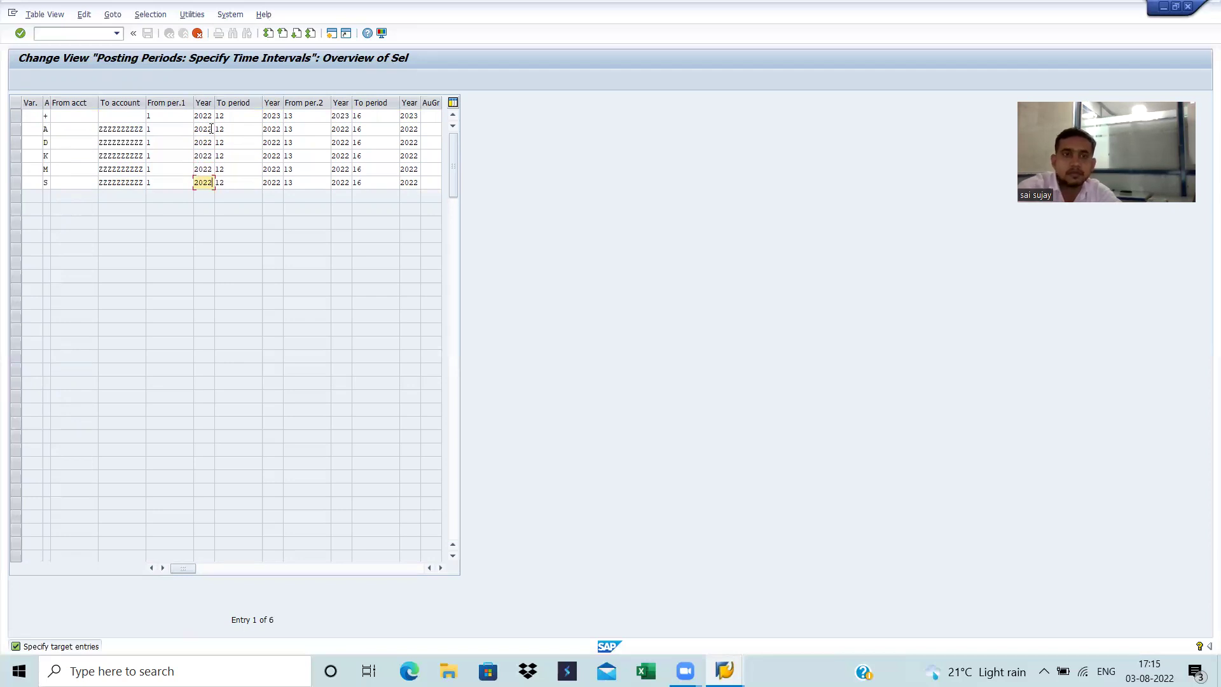
- In the + row, set the first interval's end year and both years of the second interval to 2022
{"action": "double_click", "coordinate": [273, 117]}
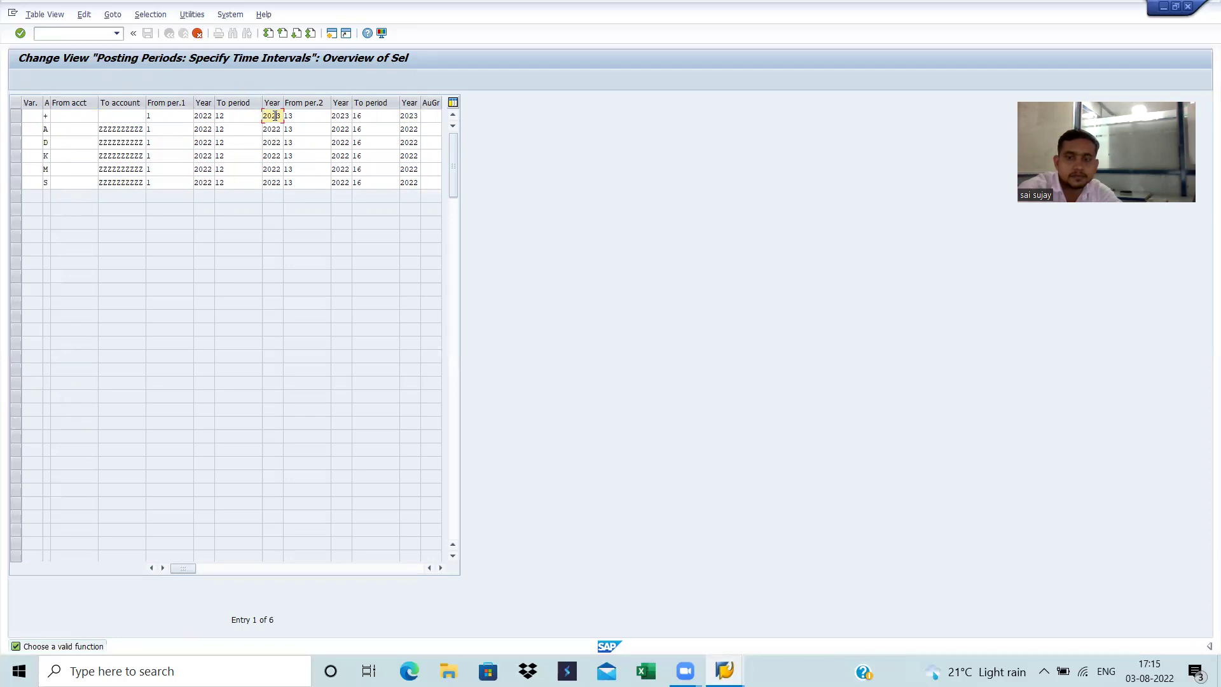
{"action": "key", "text": "BackSpace"}
{"action": "type", "text": "2"}
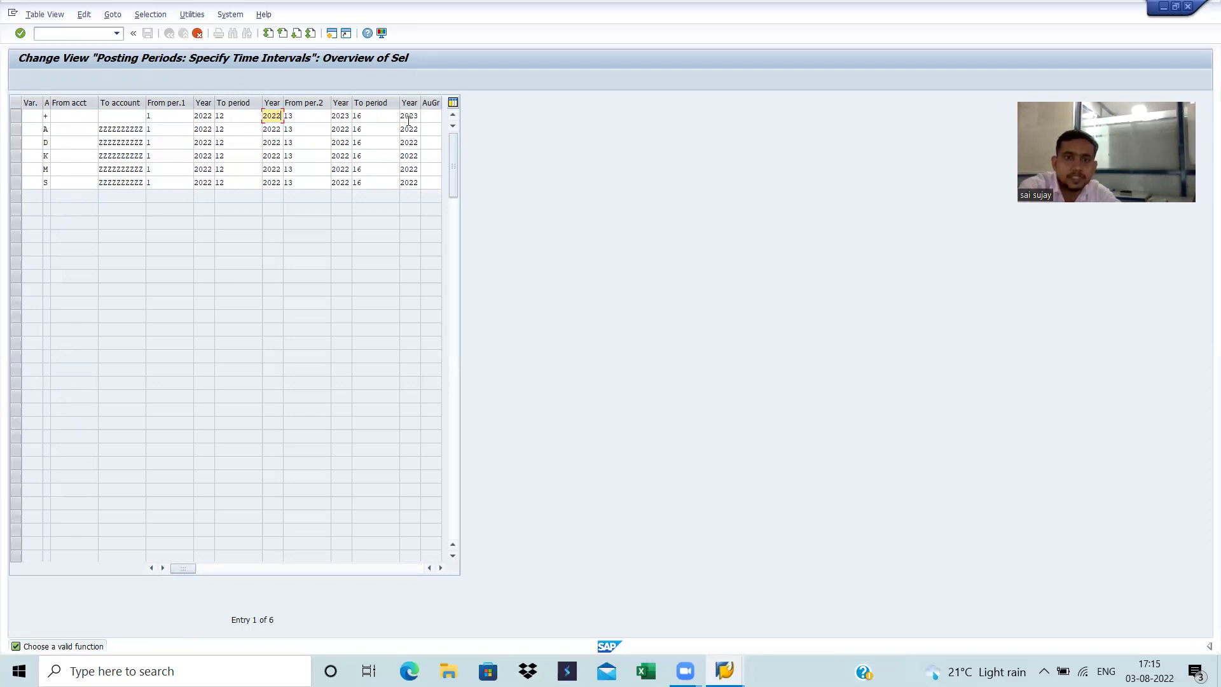
{"action": "left_click", "coordinate": [342, 118]}
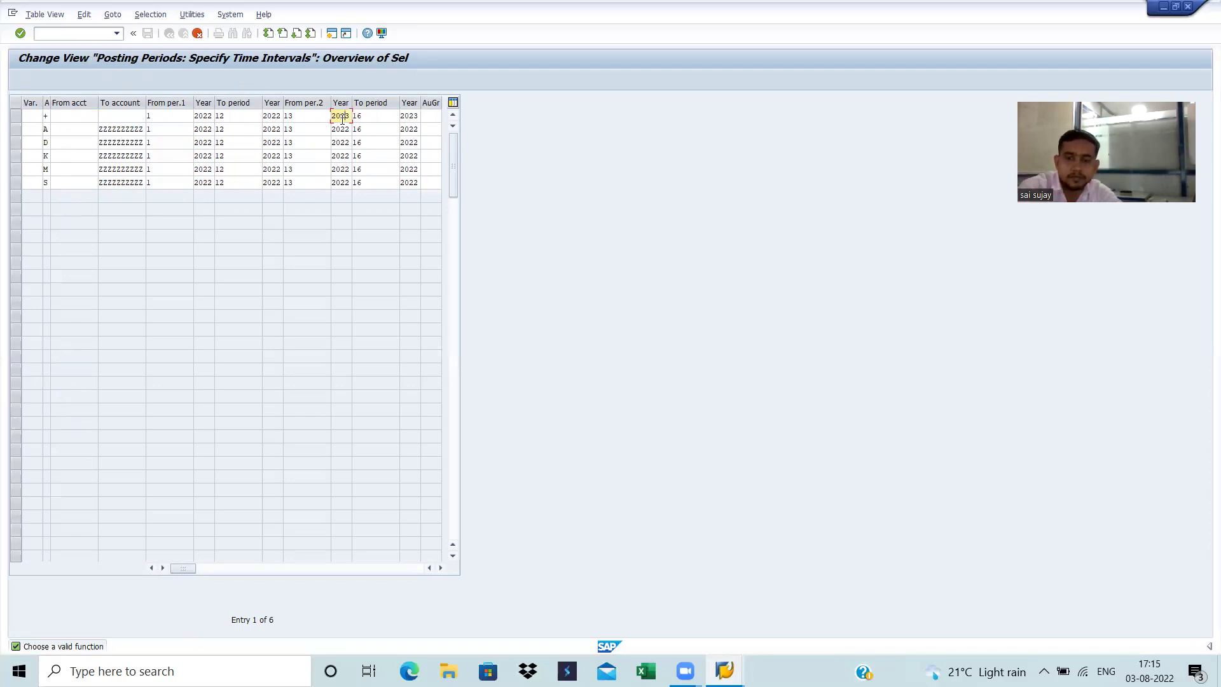
{"action": "key", "text": "BackSpace"}
{"action": "type", "text": "2"}
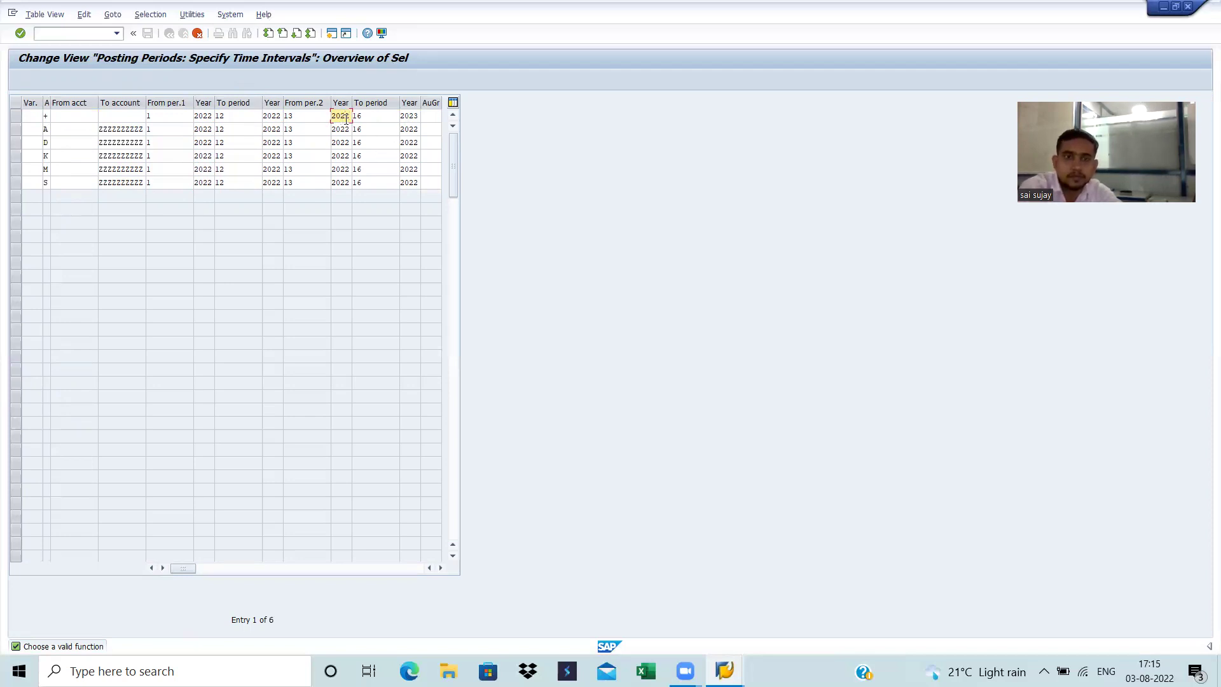
{"action": "left_click", "coordinate": [418, 115]}
{"action": "key", "text": "BackSpace"}
{"action": "type", "text": "2"}
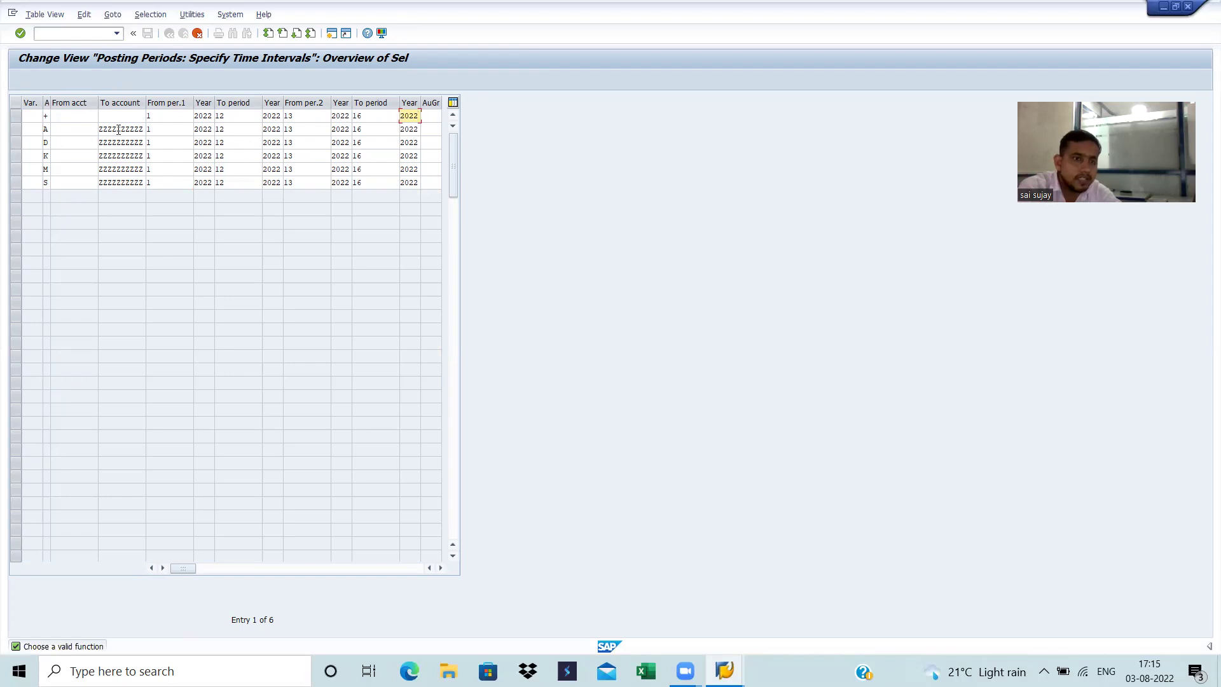
- Assign posting period variant AJ78, ppv for sujay steels, to the + row
{"action": "left_click", "coordinate": [30, 117]}
{"action": "type", "text": "a"}
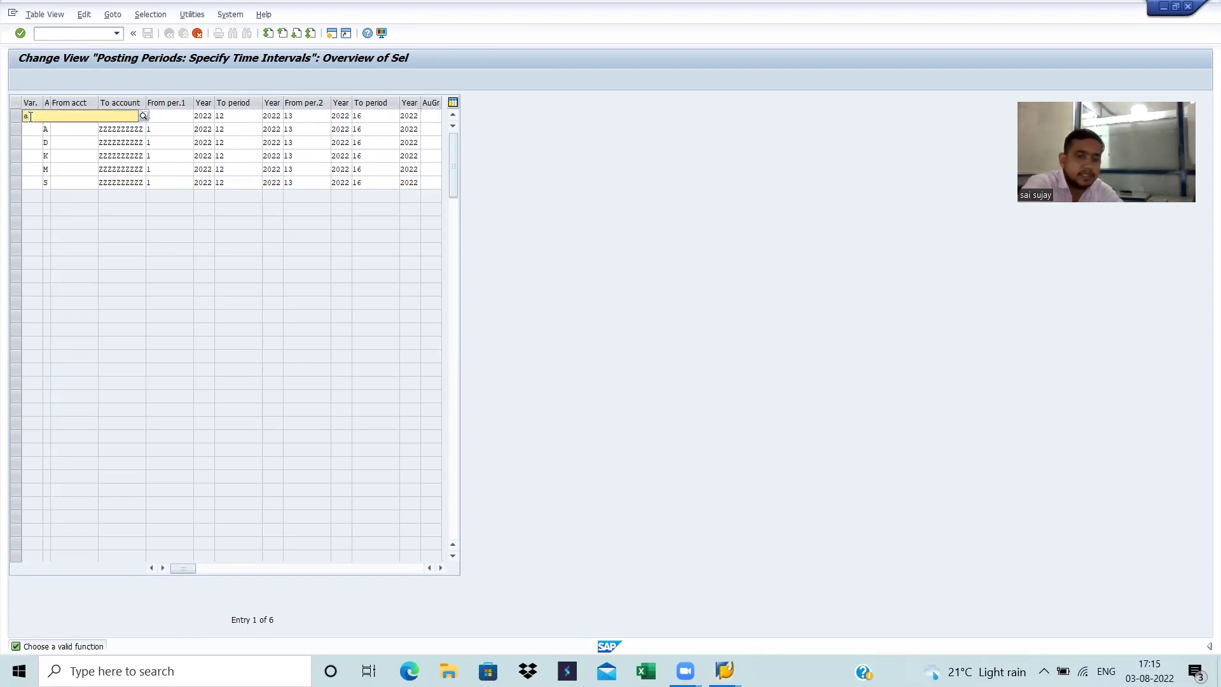
{"action": "type", "text": "j7"}
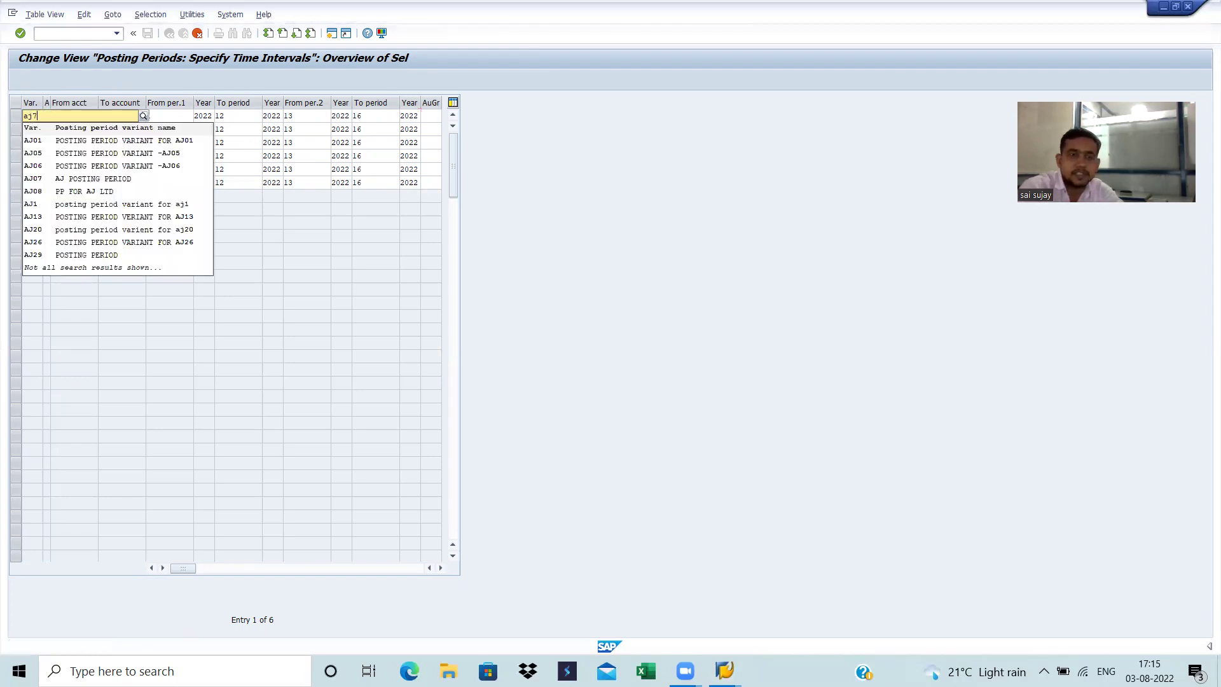
{"action": "type", "text": "8"}
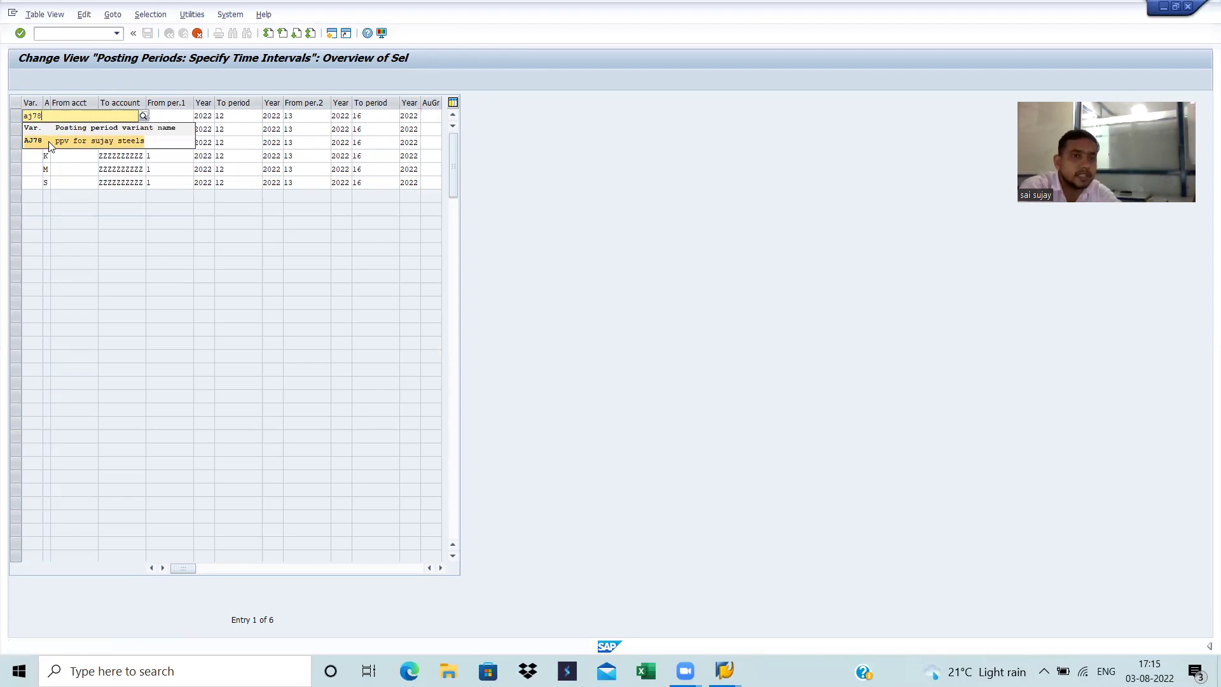
{"action": "left_click", "coordinate": [41, 145]}
- Assign posting period variant AJ78 to the row for account type A
{"action": "left_click", "coordinate": [31, 132]}
{"action": "type", "text": "a"}
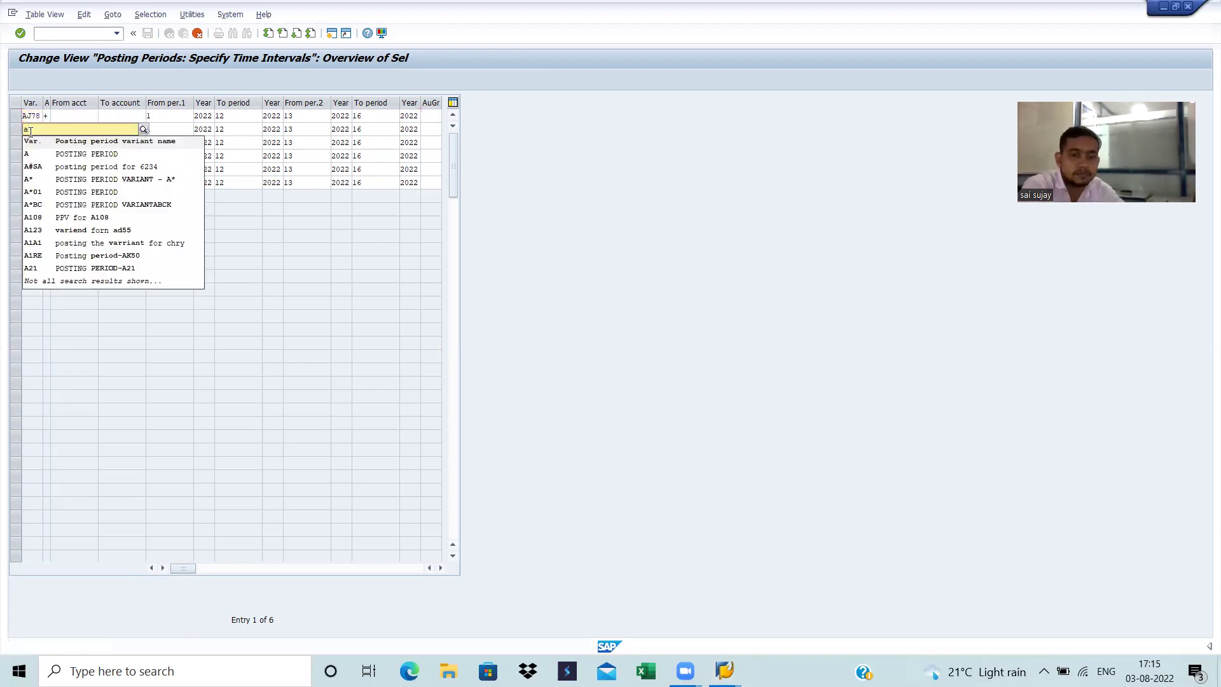
{"action": "type", "text": "j7"}
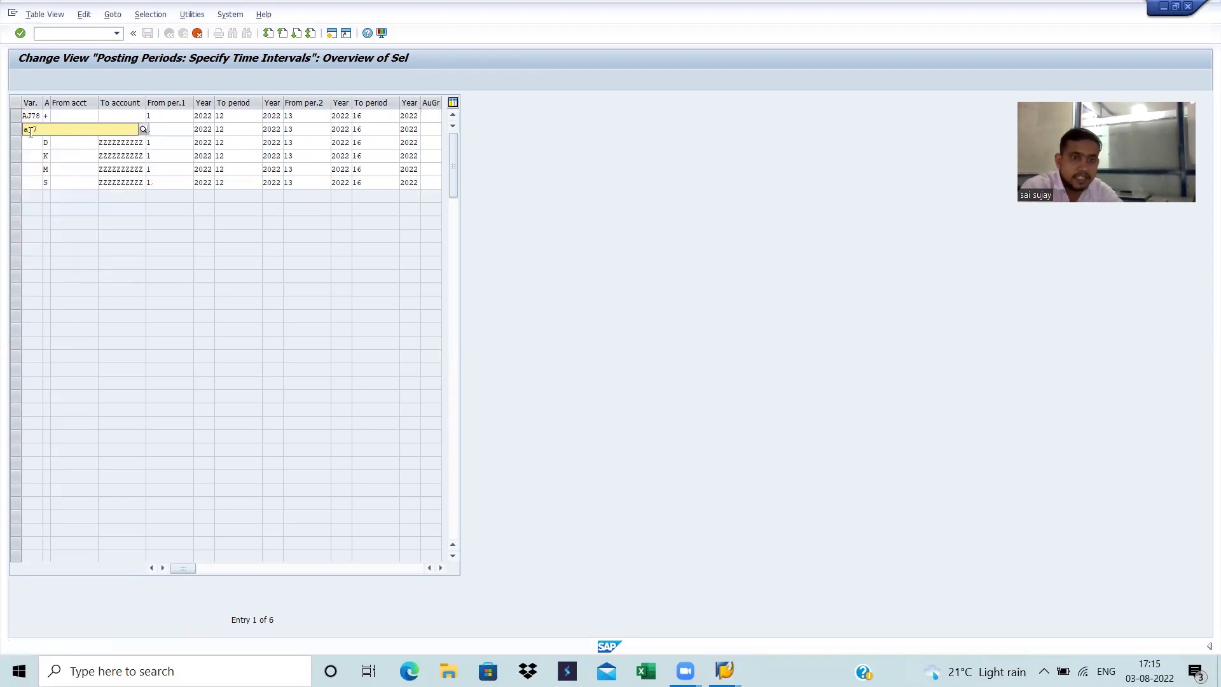
{"action": "key", "text": "BackSpace"}
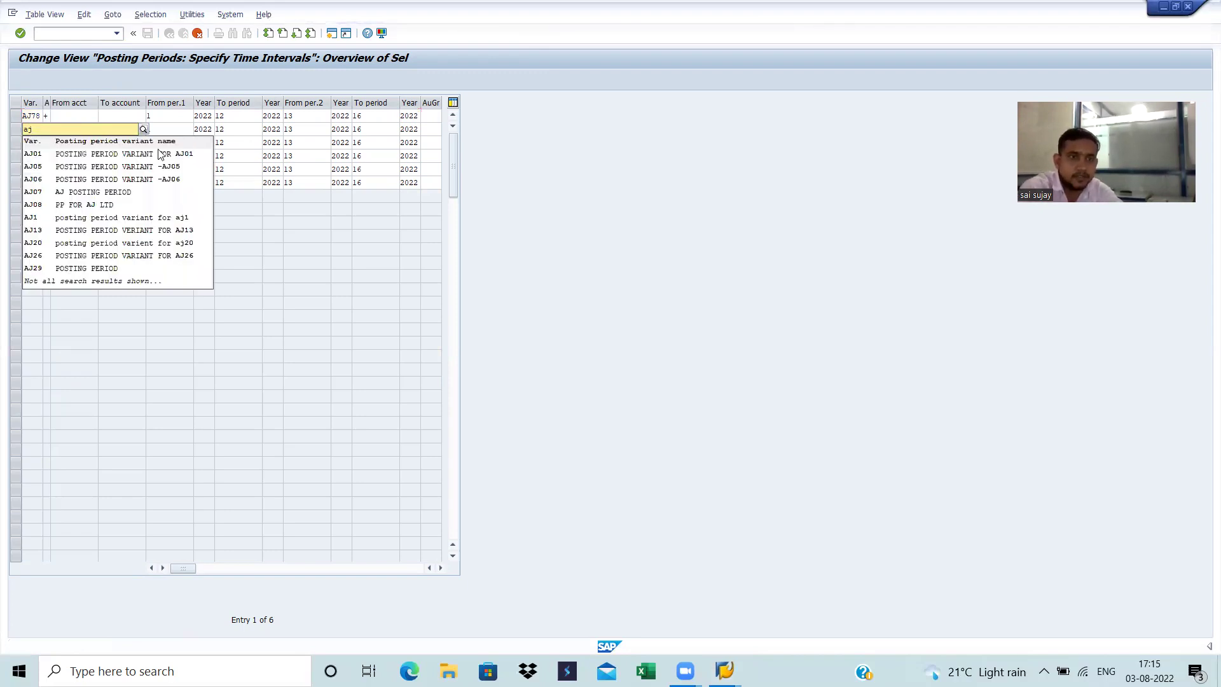
{"action": "type", "text": "78"}
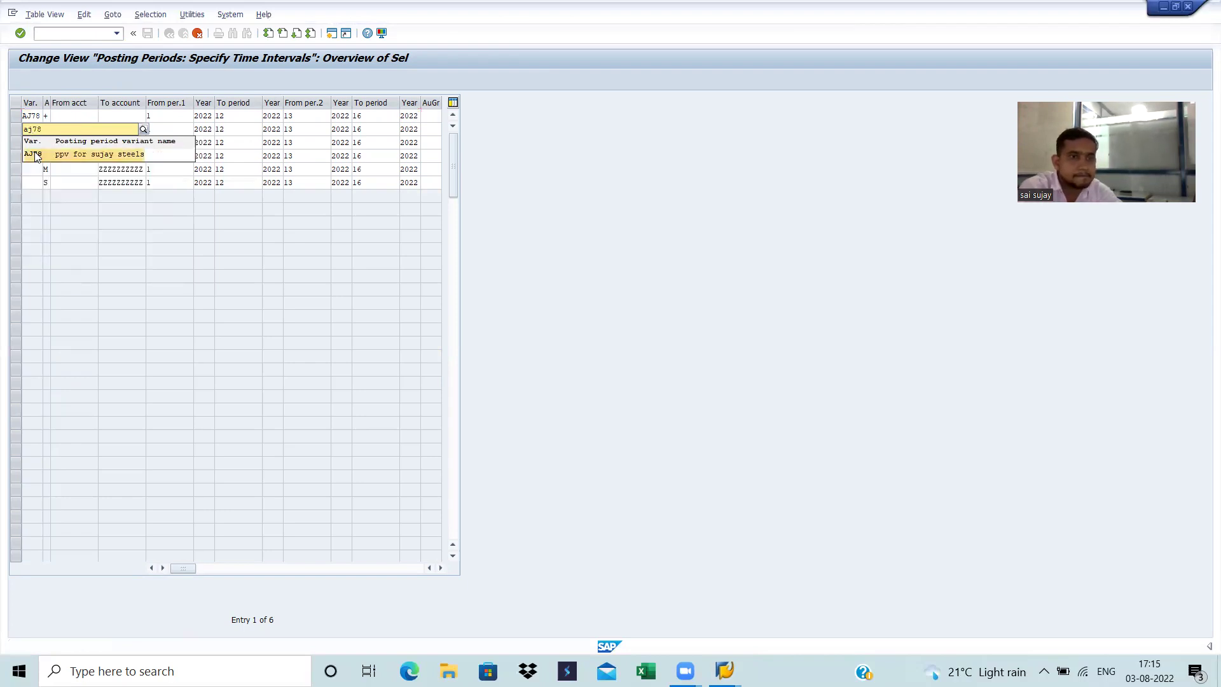
{"action": "left_click", "coordinate": [32, 153]}
- Copy variant code AJ78 from the account type A row into the D, K, M and S rows
{"action": "left_click", "coordinate": [31, 144]}
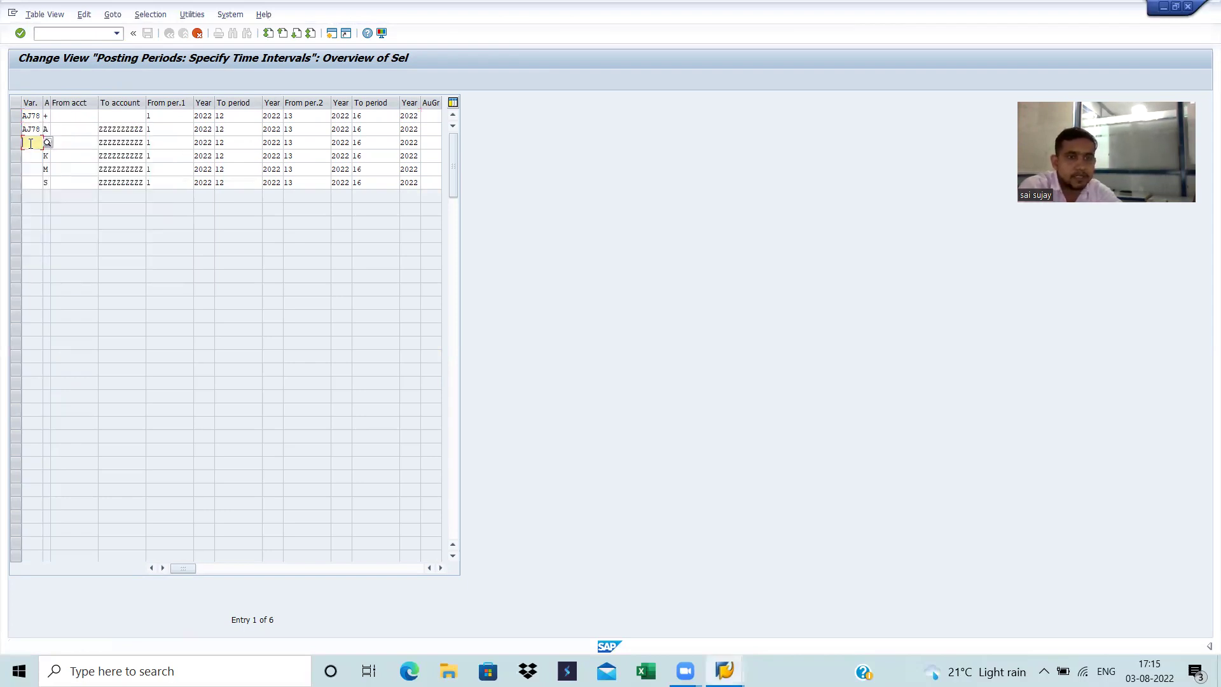
{"action": "left_click_drag", "start_coordinate": [40, 129], "coordinate": [25, 131]}
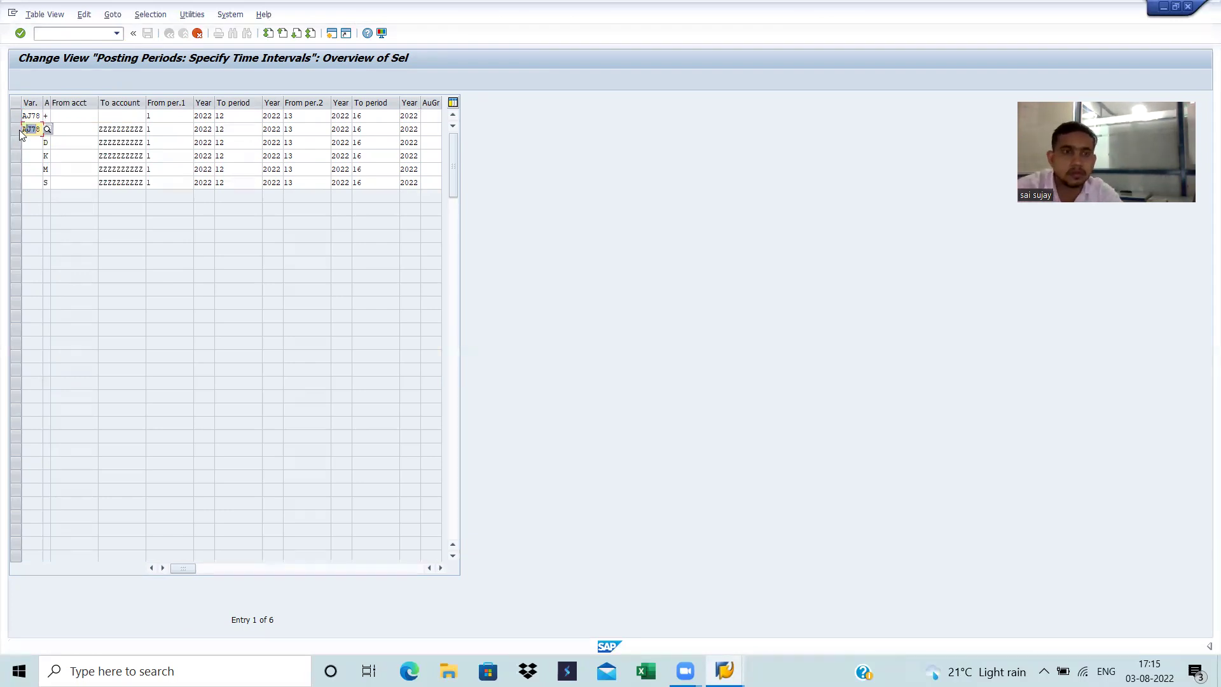
{"action": "left_click", "coordinate": [21, 132]}
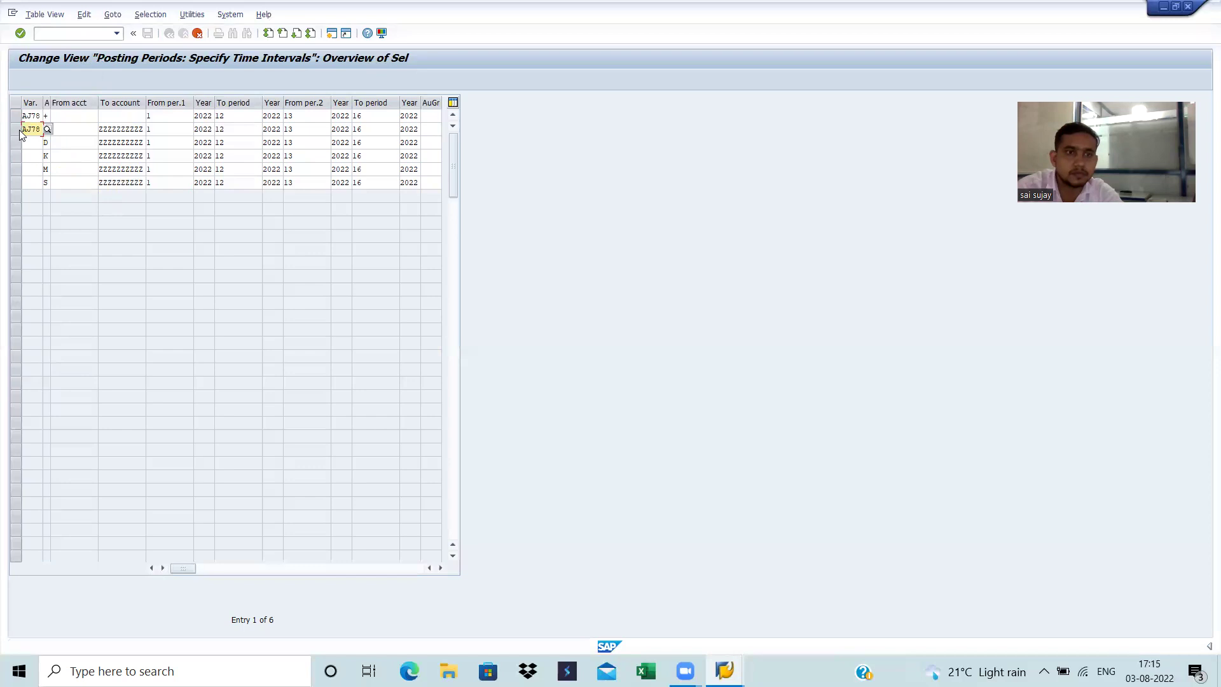
{"action": "key", "text": "shift+Right"}
{"action": "key", "text": "shift+Right"}
{"action": "key", "text": "shift+Right"}
{"action": "key", "text": "shift+Right"}
{"action": "key", "text": "ctrl+c"}
{"action": "key", "text": "Right"}
{"action": "key", "text": "Down"}
{"action": "key", "text": "ctrl+v"}
{"action": "key", "text": "Down"}
{"action": "key", "text": "ctrl+v"}
{"action": "key", "text": "Down"}
{"action": "key", "text": "ctrl+v"}
{"action": "key", "text": "Down"}
{"action": "key", "text": "ctrl+v"}
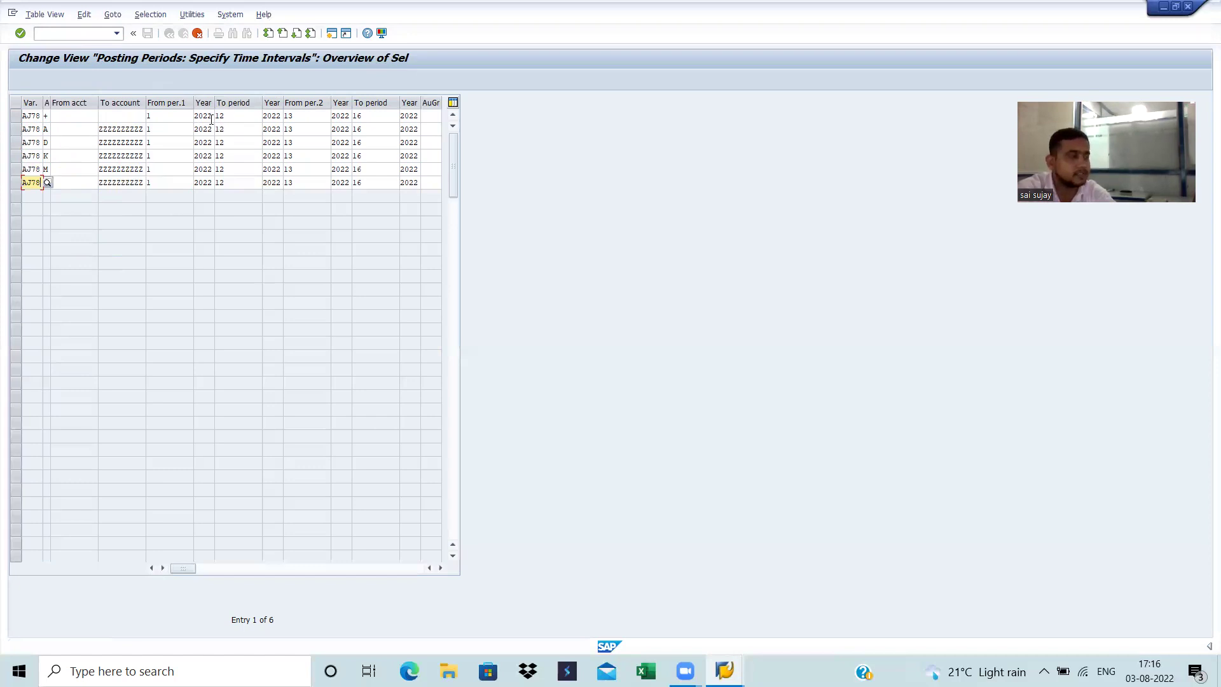
- Confirm the six copied entries and save them under the Sujay Steels customizing request IDSK950431
{"action": "key", "text": "Return"}
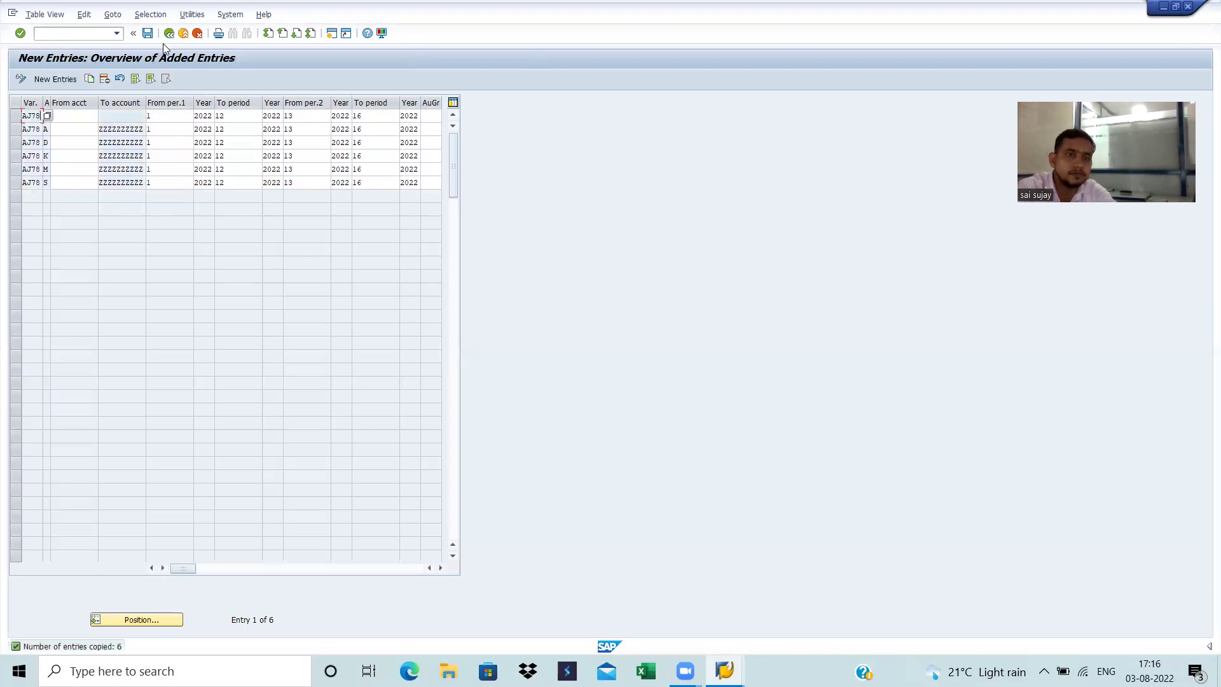
{"action": "left_click", "coordinate": [143, 38]}
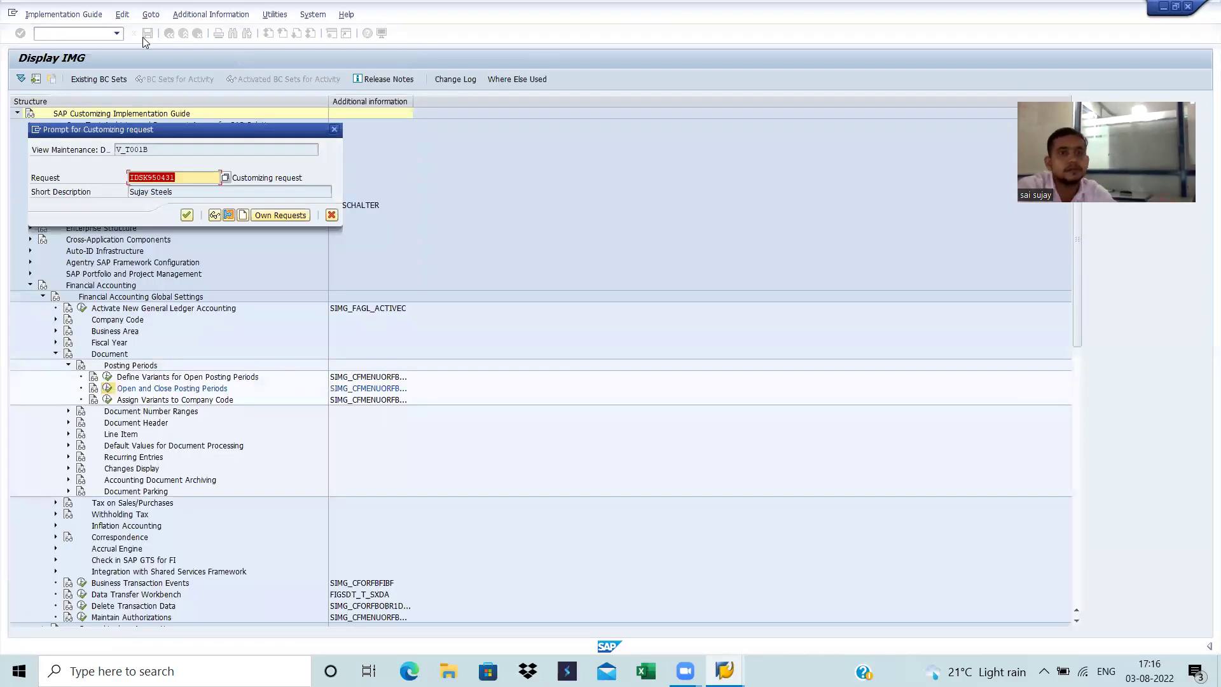
{"action": "left_click", "coordinate": [185, 215]}
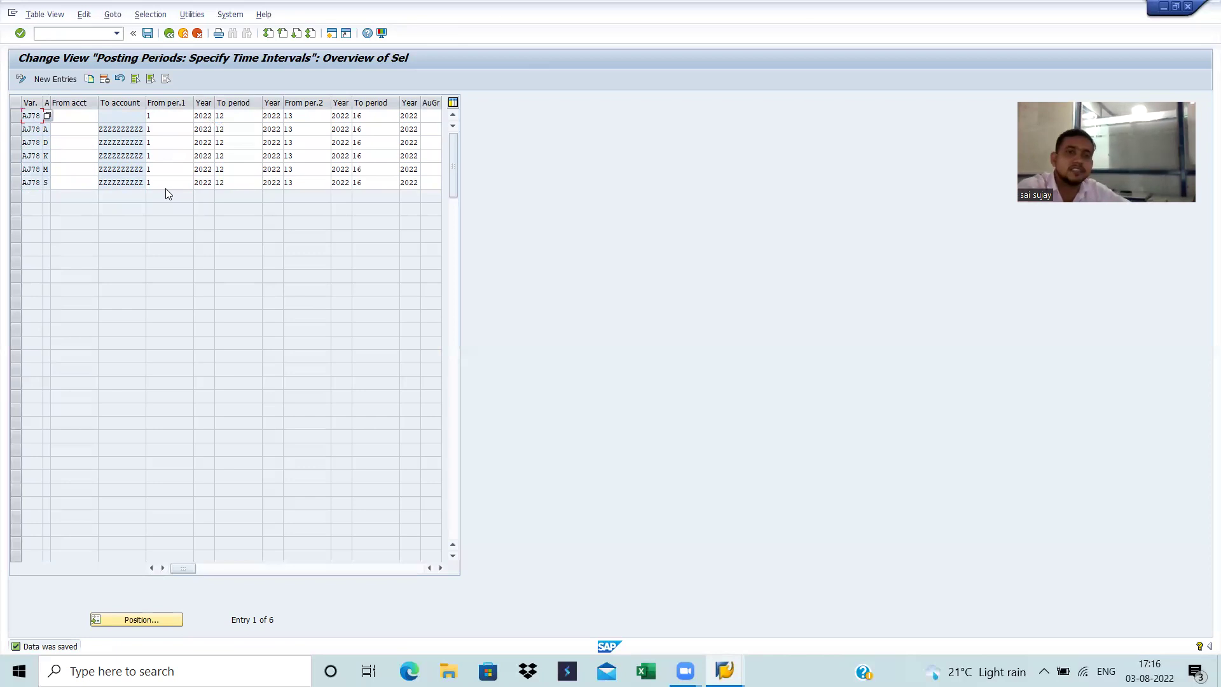
{"action": "left_click", "coordinate": [147, 33]}
- Return to the implementation guide, open Assign Variants to Company Code and position the list at company code AJ78
{"action": "left_click", "coordinate": [170, 33]}
{"action": "left_click", "coordinate": [170, 33]}
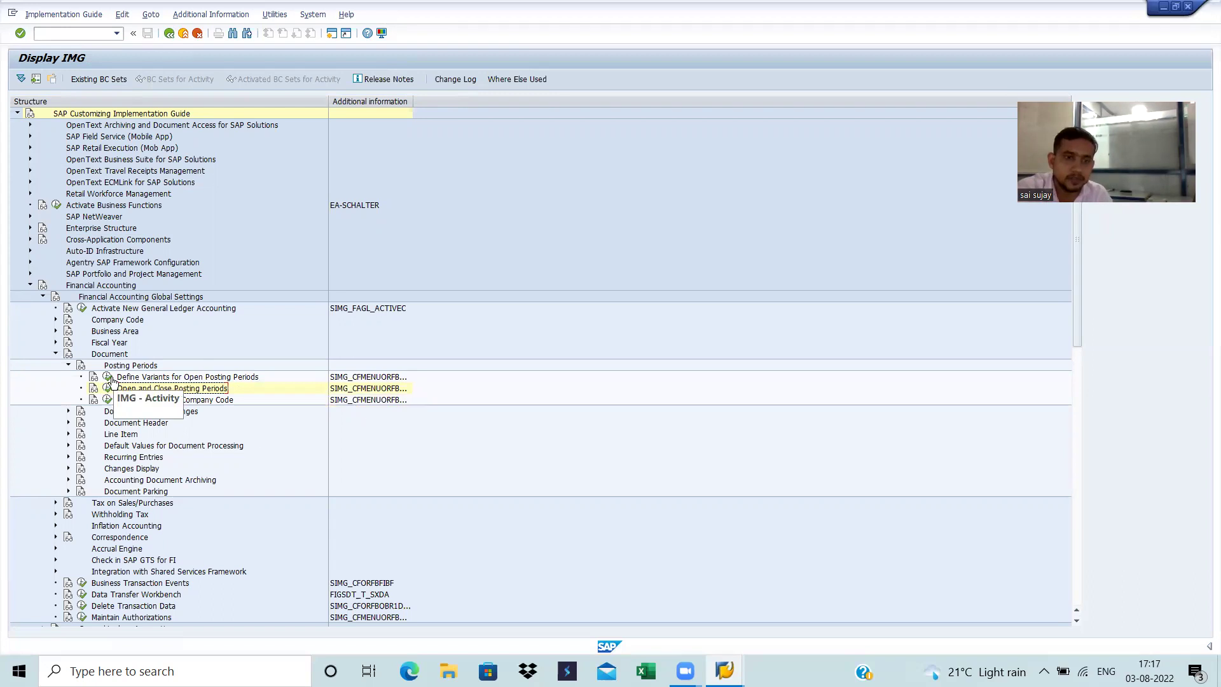
{"action": "left_click", "coordinate": [107, 400]}
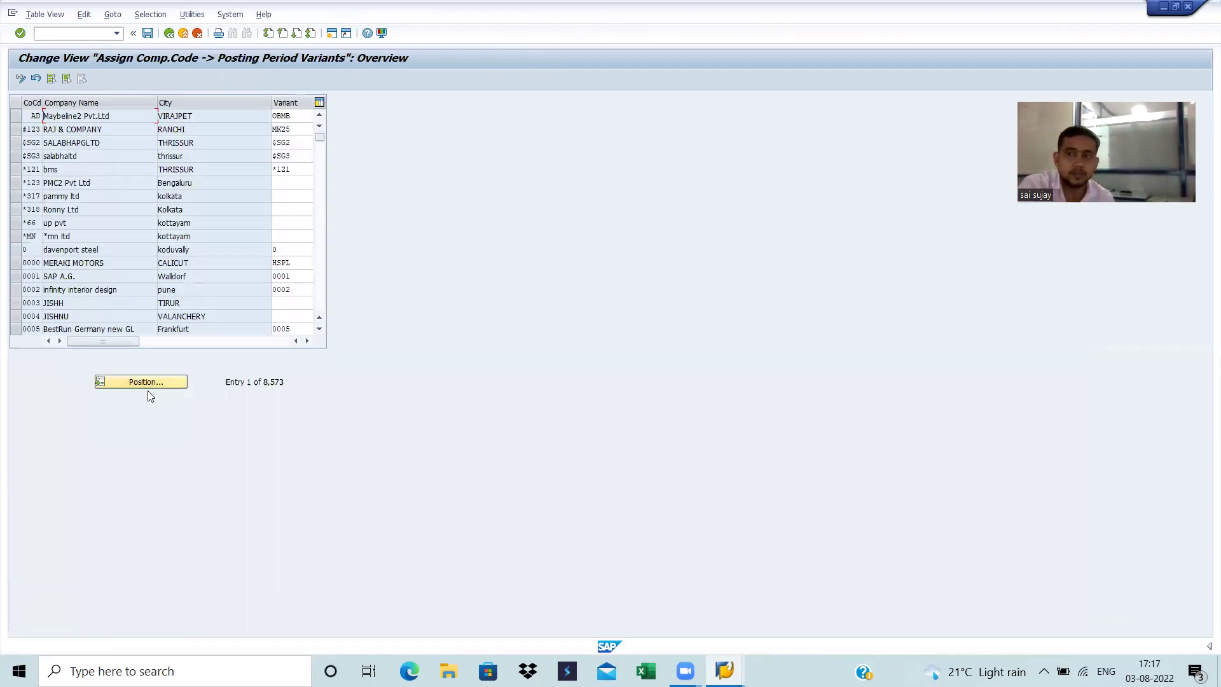
{"action": "left_click", "coordinate": [146, 382]}
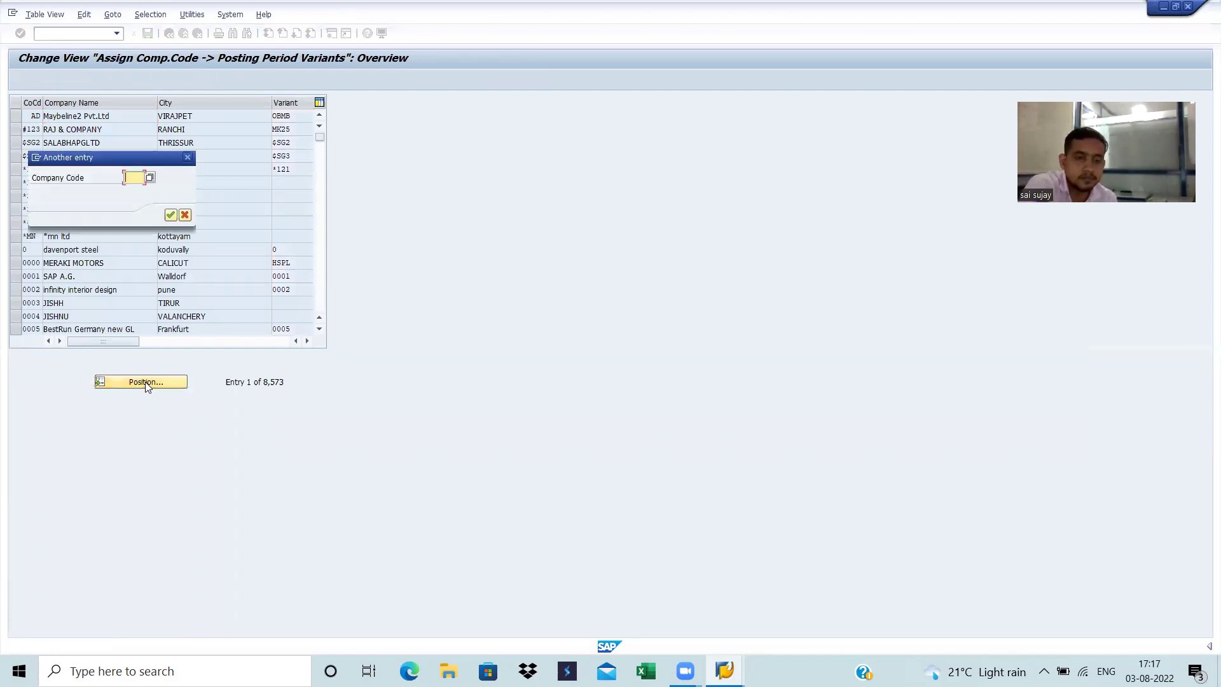
{"action": "type", "text": "aj78"}
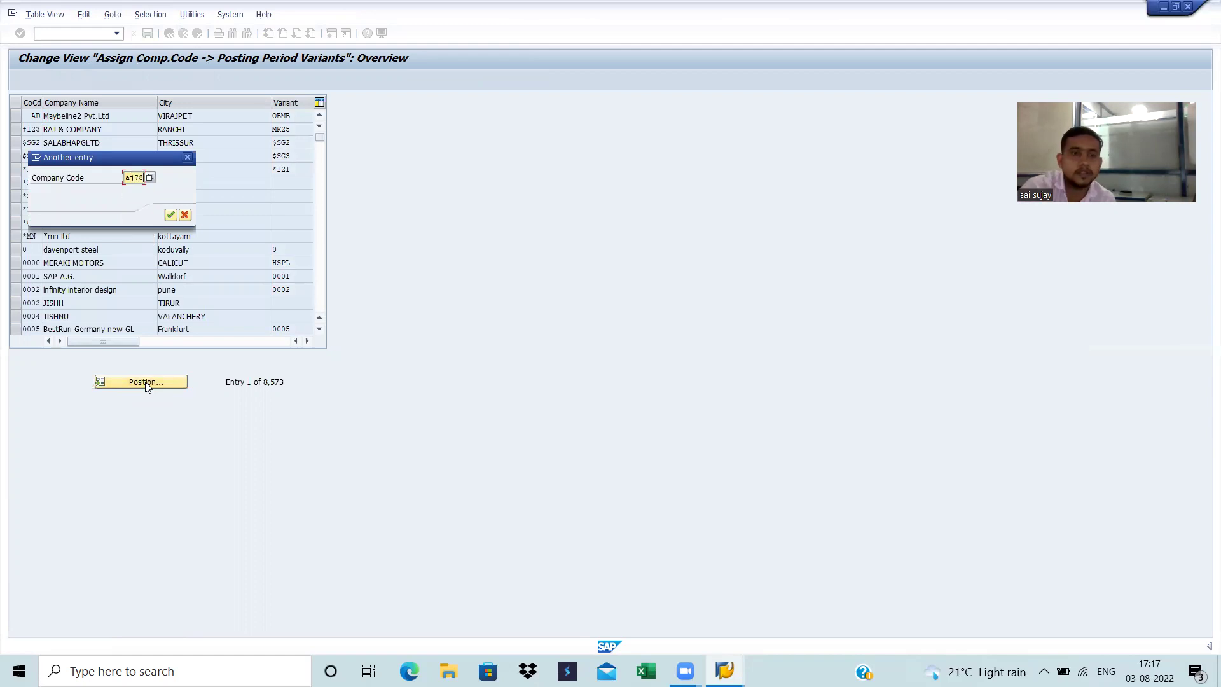
{"action": "key", "text": "Return"}
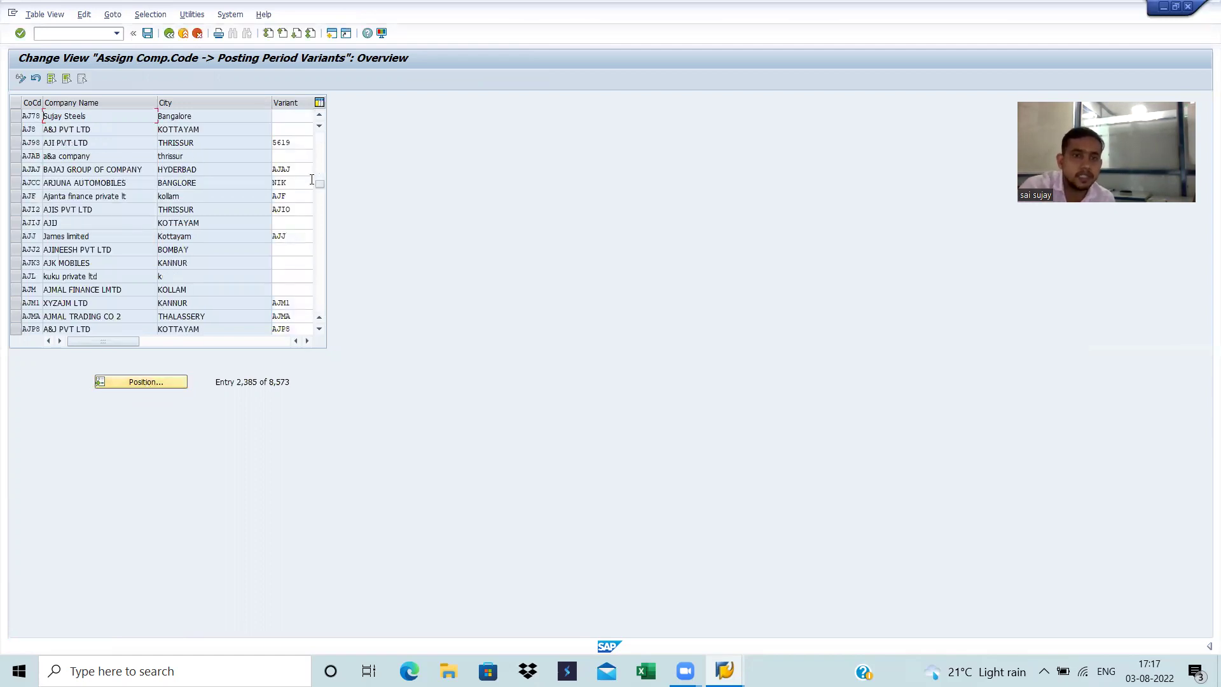
- Assign posting period variant AJ78 to company code AJ78, Sujay Steels, and save it under the customizing request
{"action": "left_click", "coordinate": [289, 118]}
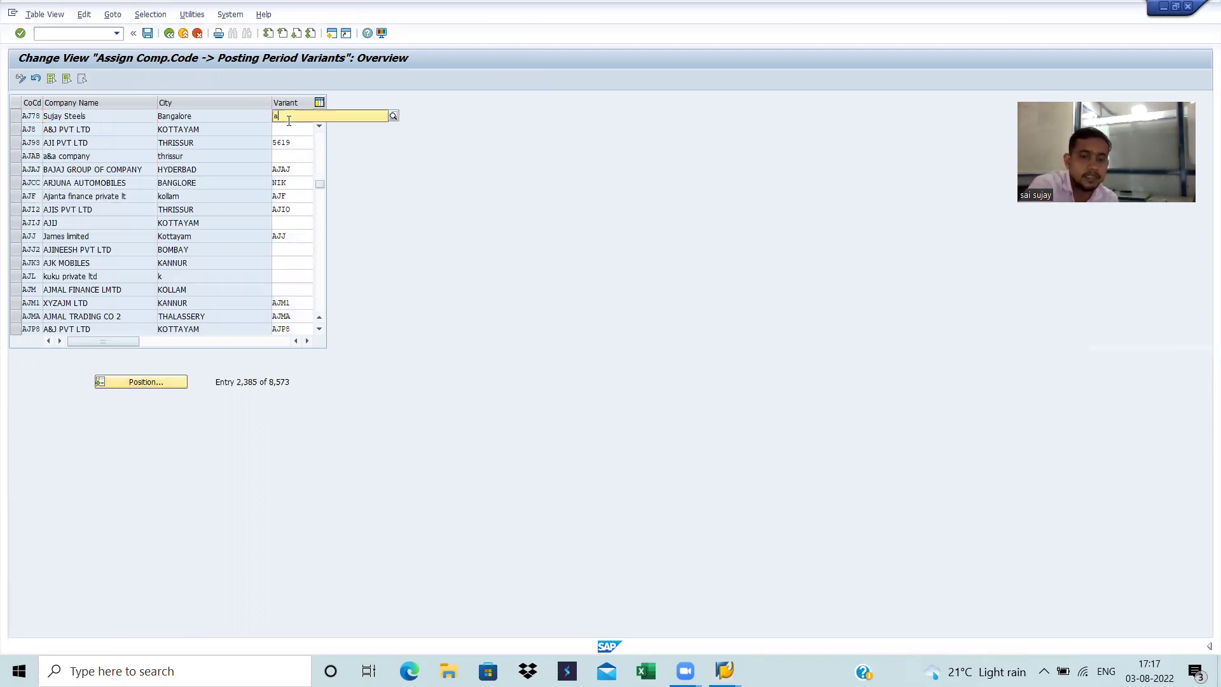
{"action": "type", "text": "aj78"}
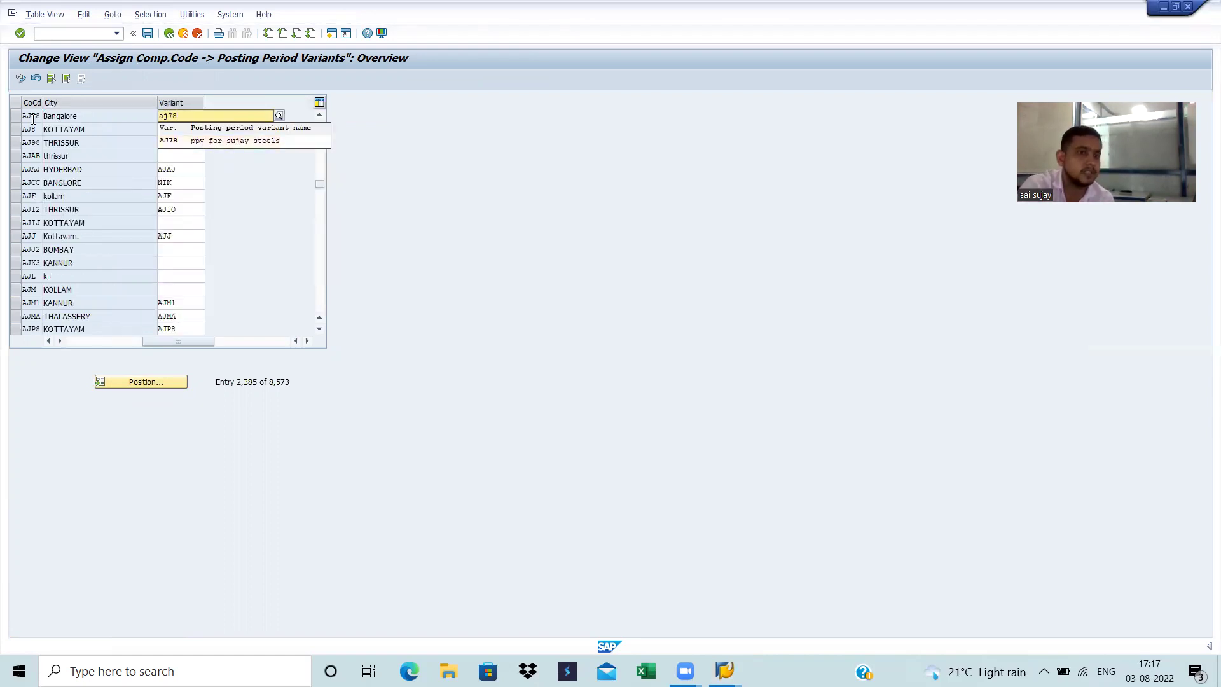
{"action": "left_click", "coordinate": [186, 143]}
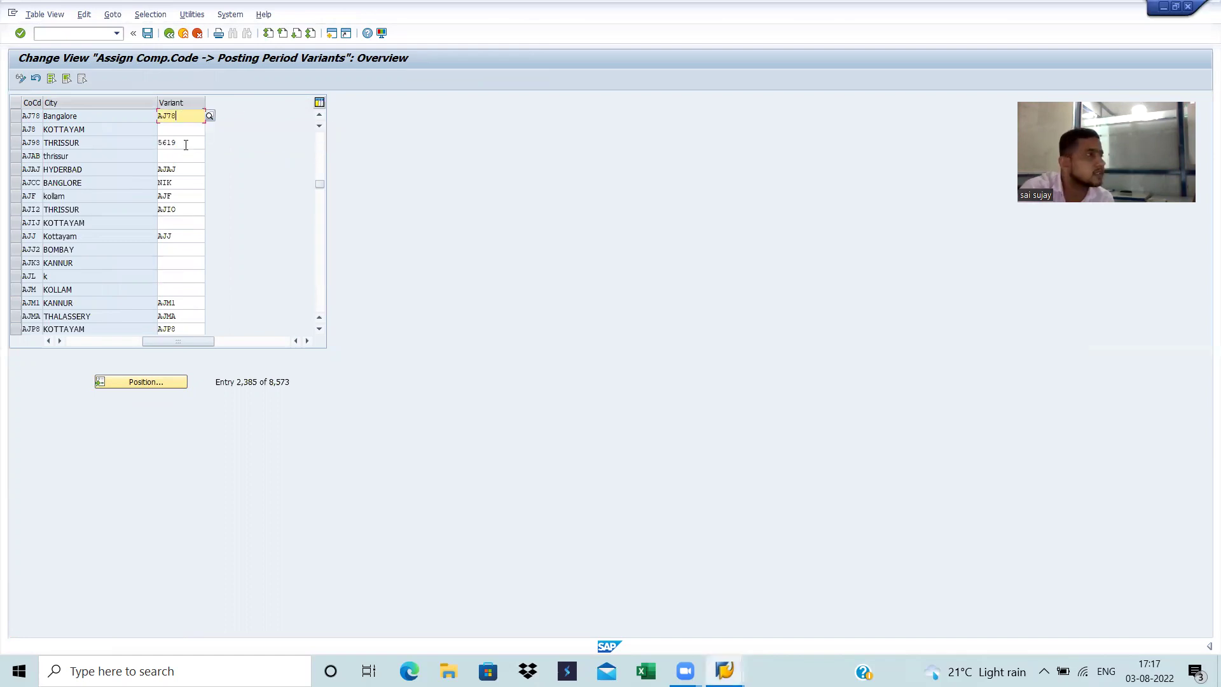
{"action": "left_click", "coordinate": [147, 34]}
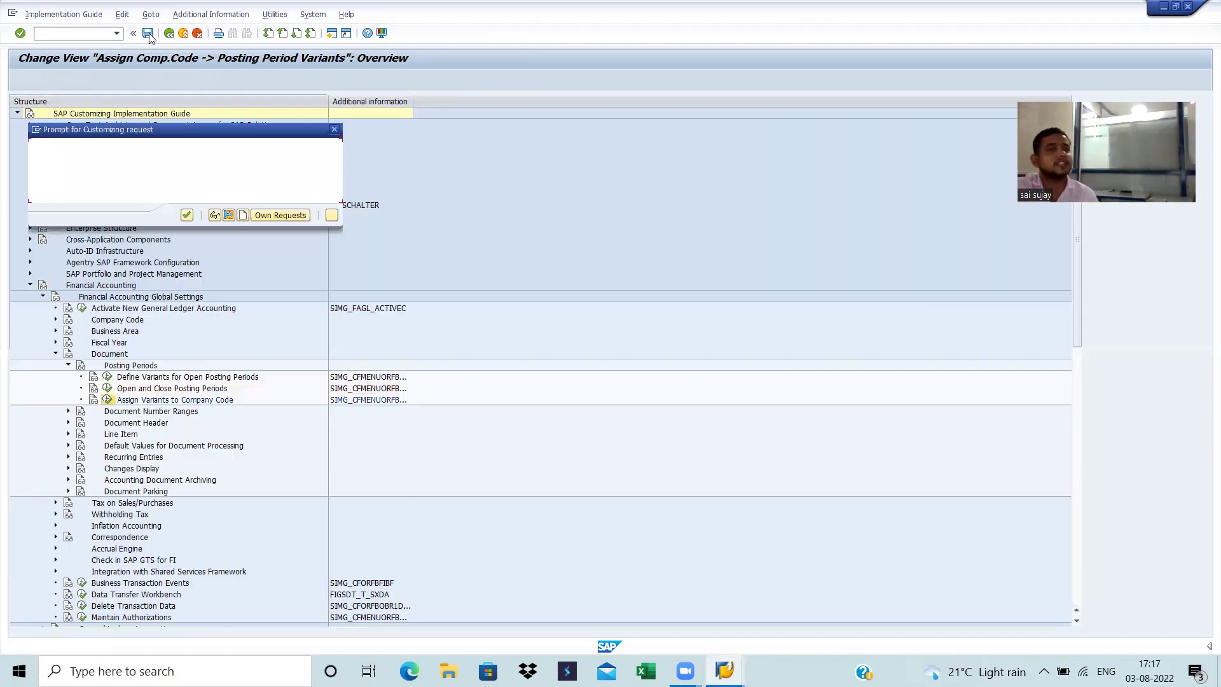
{"action": "left_click", "coordinate": [186, 216]}
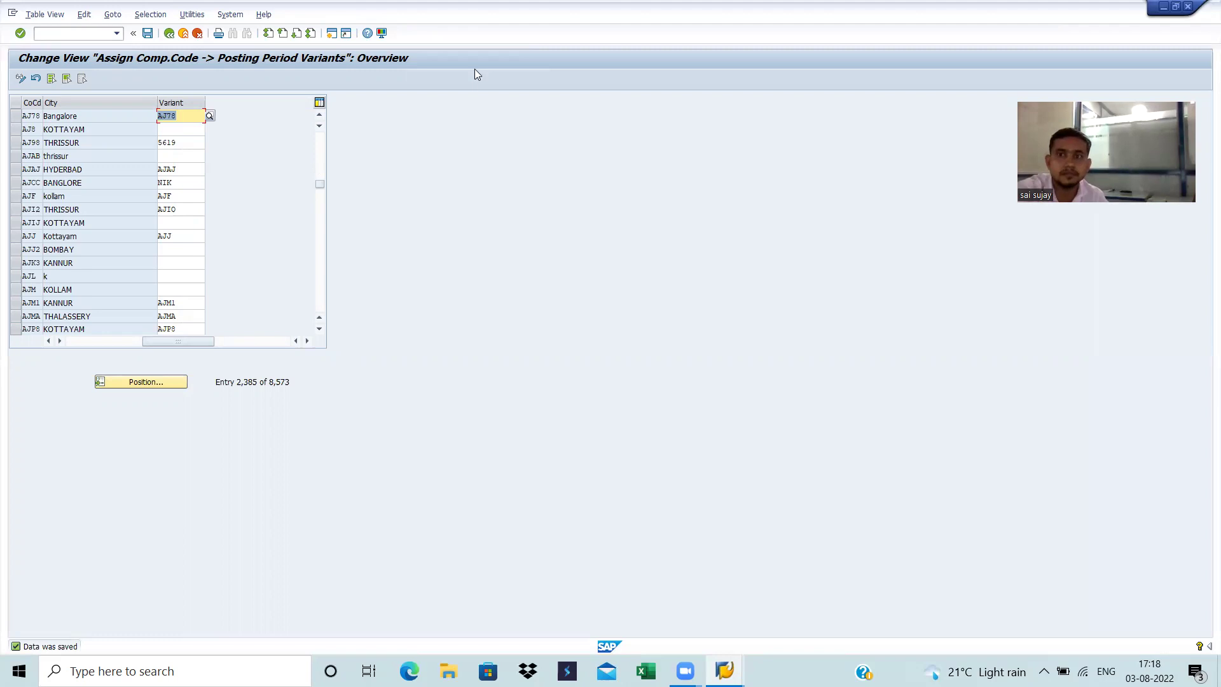
{"action": "key", "text": "alt+Tab"}
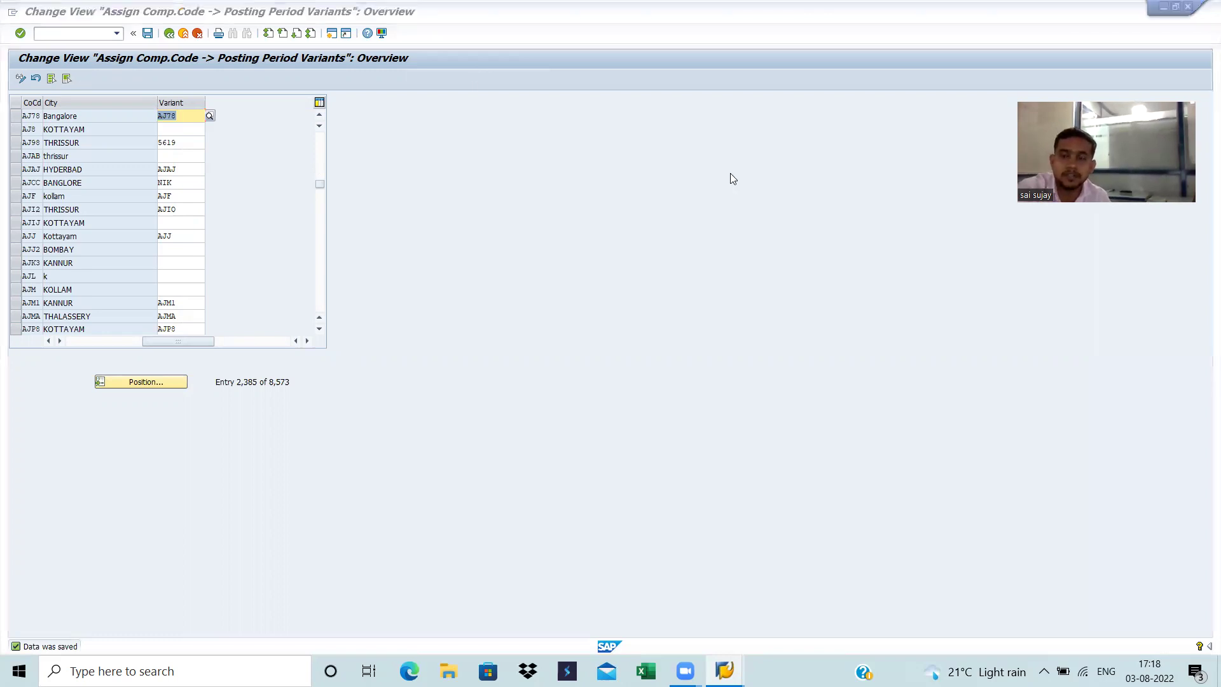
{"action": "left_click", "coordinate": [730, 173]}
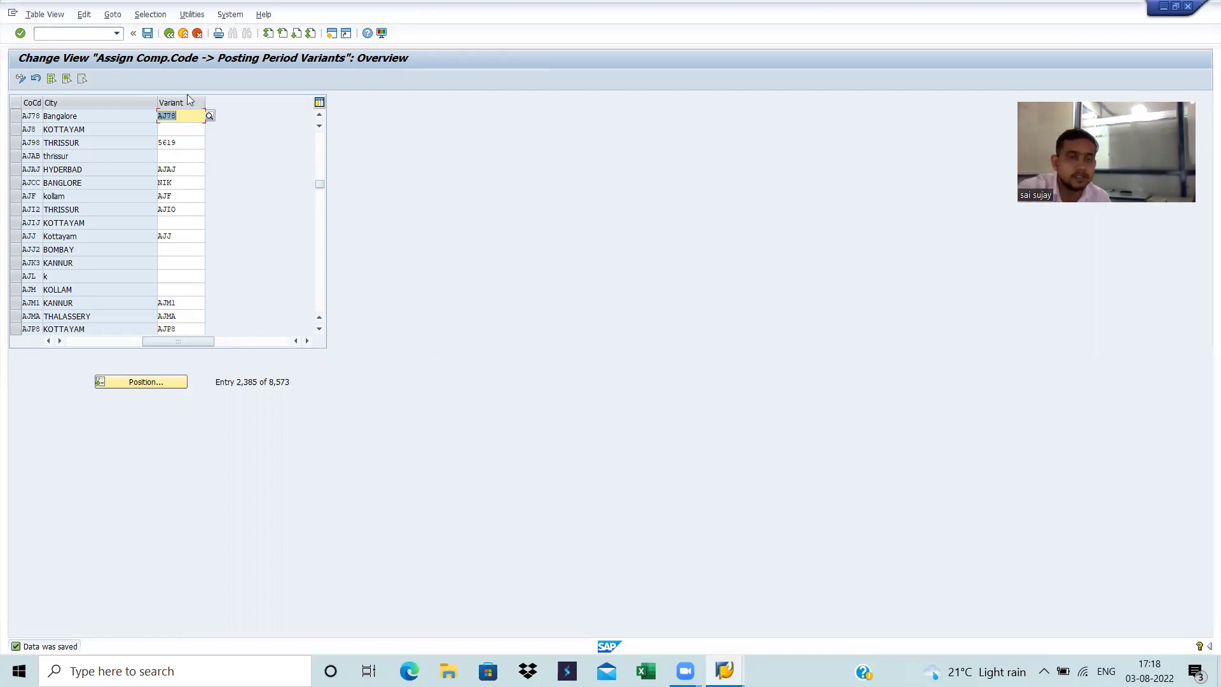
{"action": "left_click", "coordinate": [148, 34]}
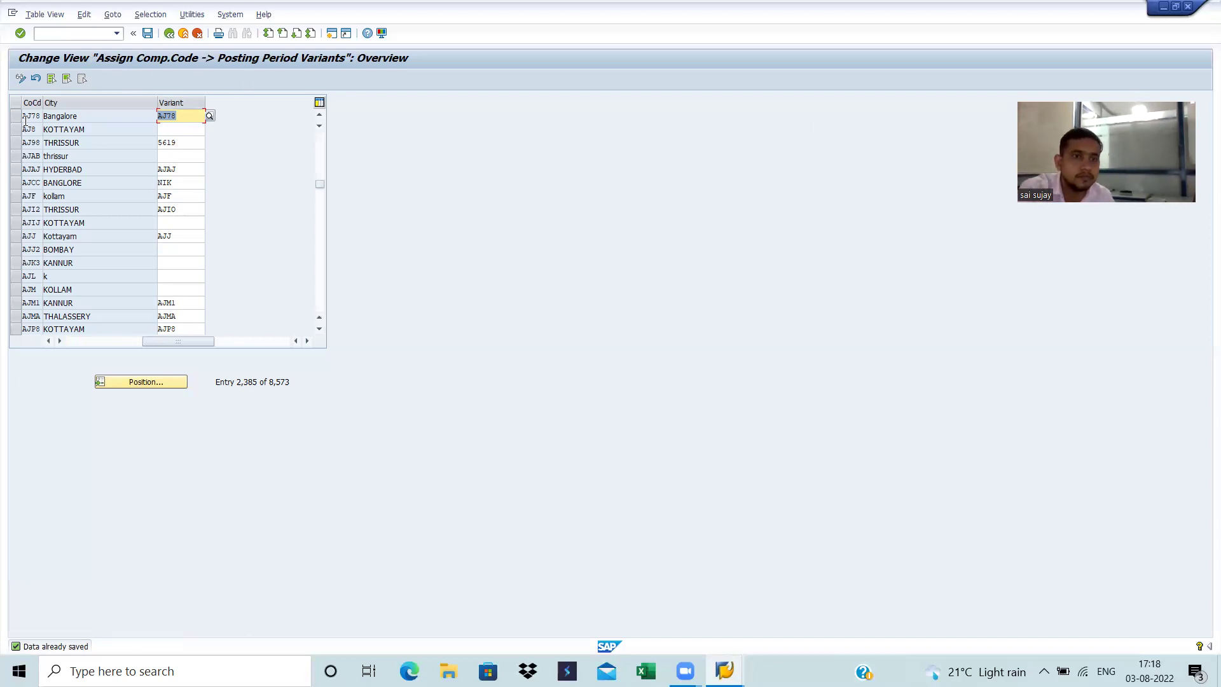
{"action": "left_click", "coordinate": [148, 35]}
- Leave the assignment with /n, start transaction spro and display the SAP Customizing Implementation Guide
{"action": "left_click", "coordinate": [81, 35]}
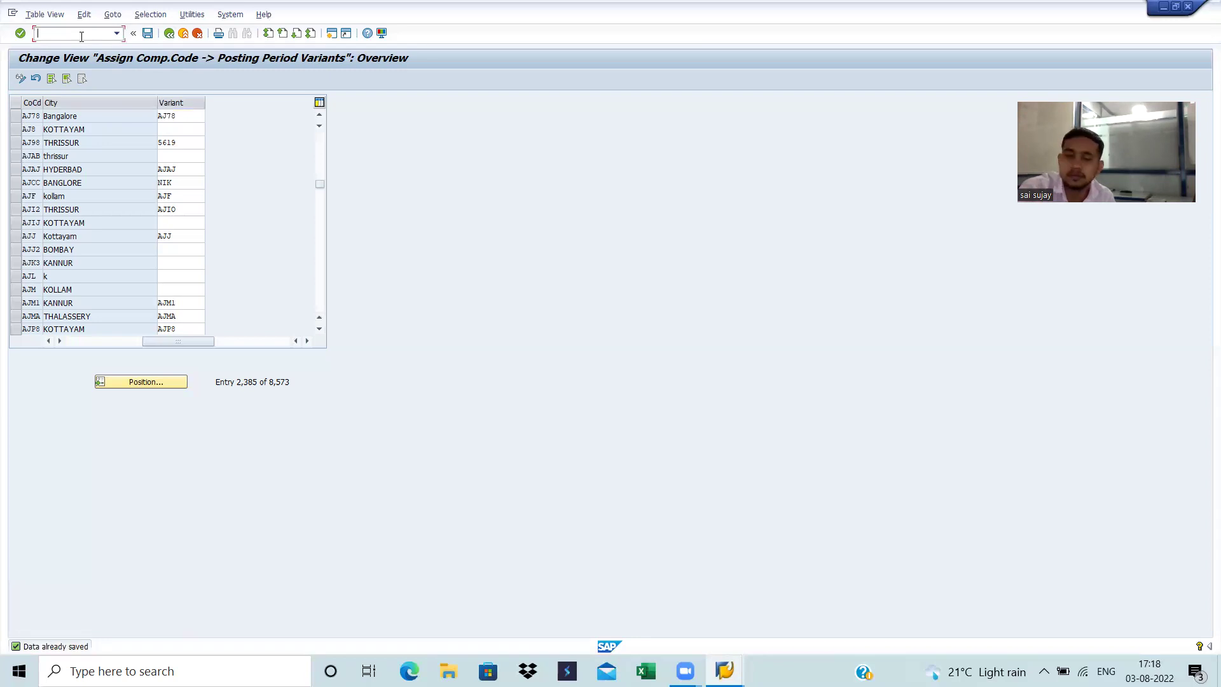
{"action": "type", "text": "/n"}
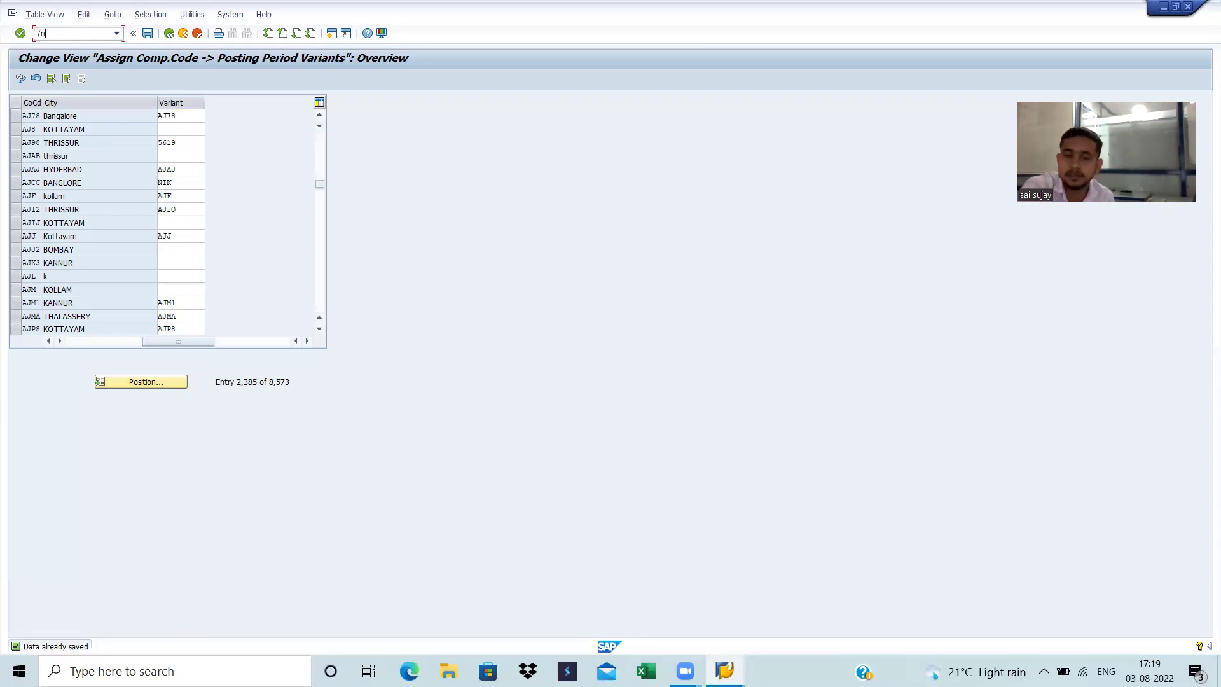
{"action": "key", "text": "Return"}
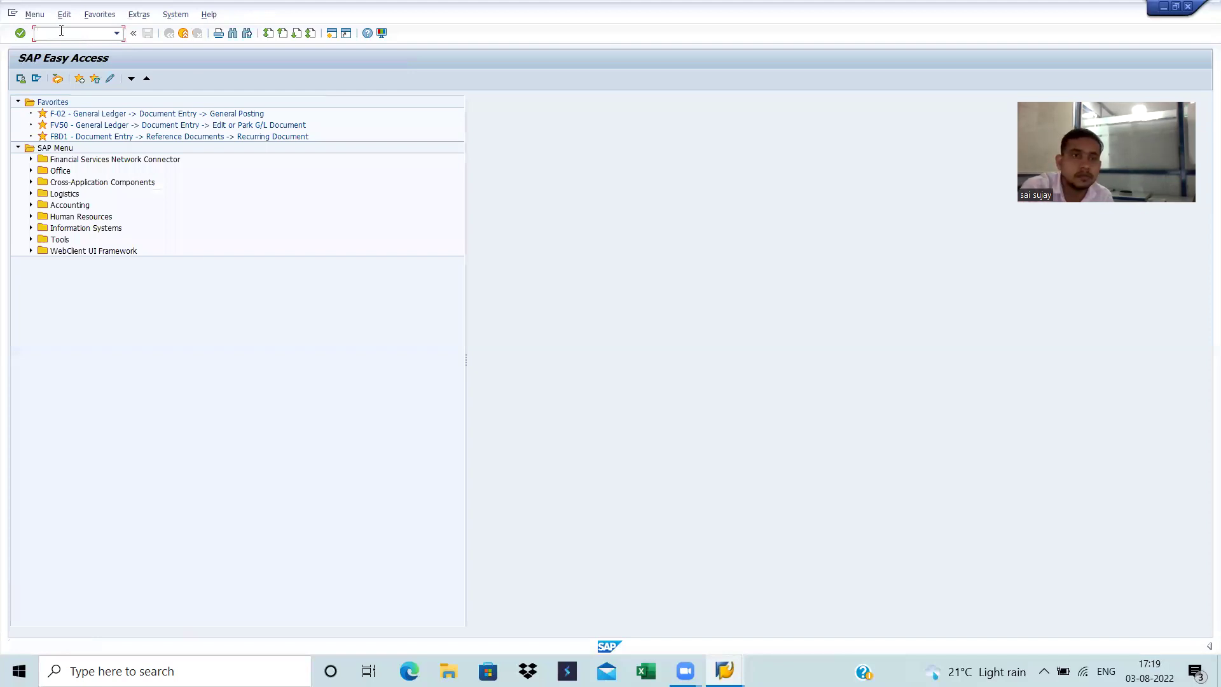
{"action": "type", "text": "spro"}
{"action": "key", "text": "Return"}
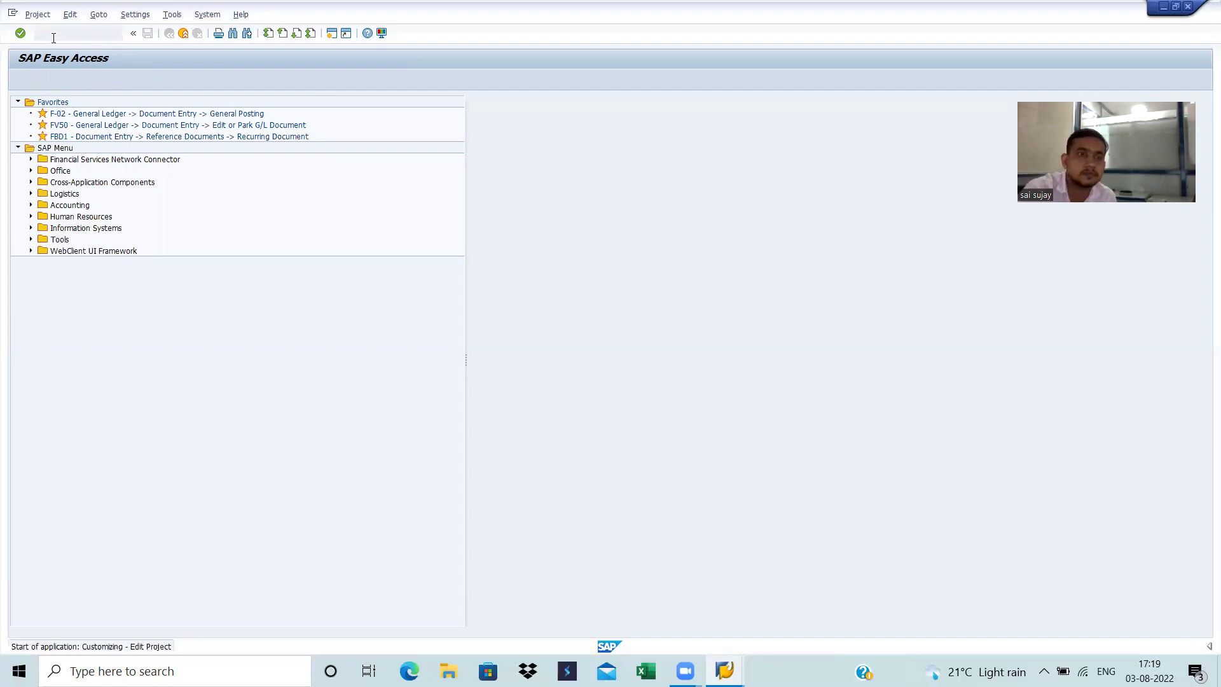
{"action": "left_click", "coordinate": [61, 81]}
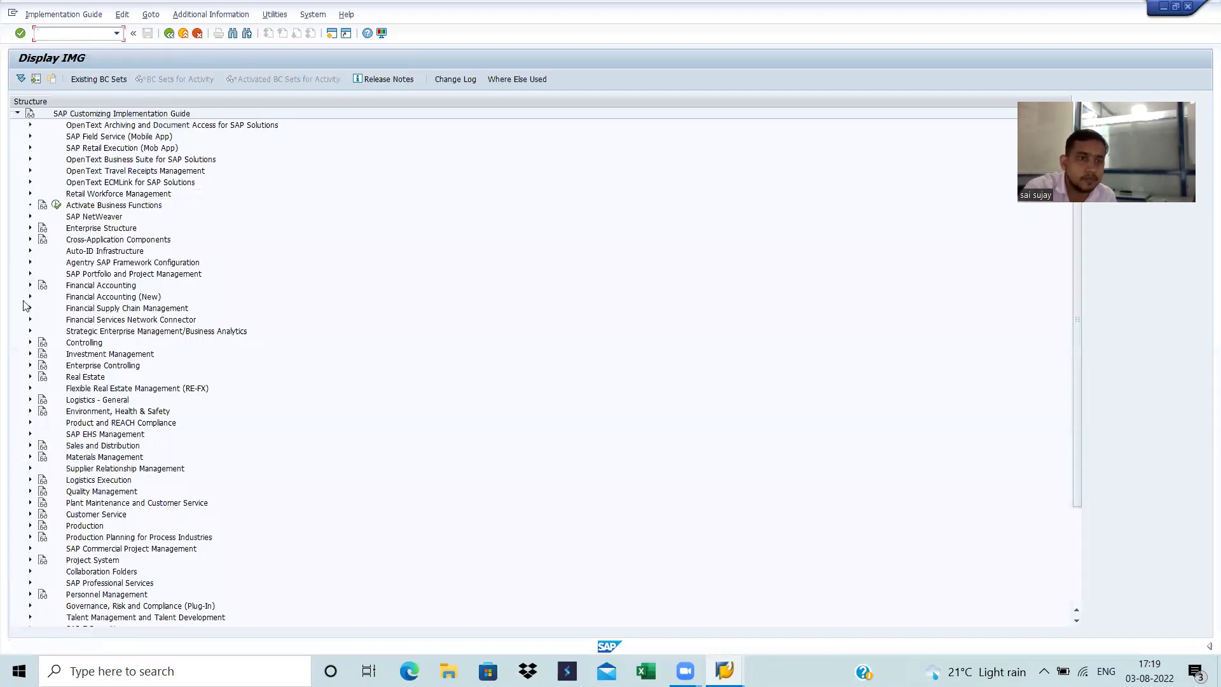
- Open Define Field Status Variants under Financial Accounting, Financial Accounting Global Settings, Document, Line Item, Controls
{"action": "left_click", "coordinate": [30, 284]}
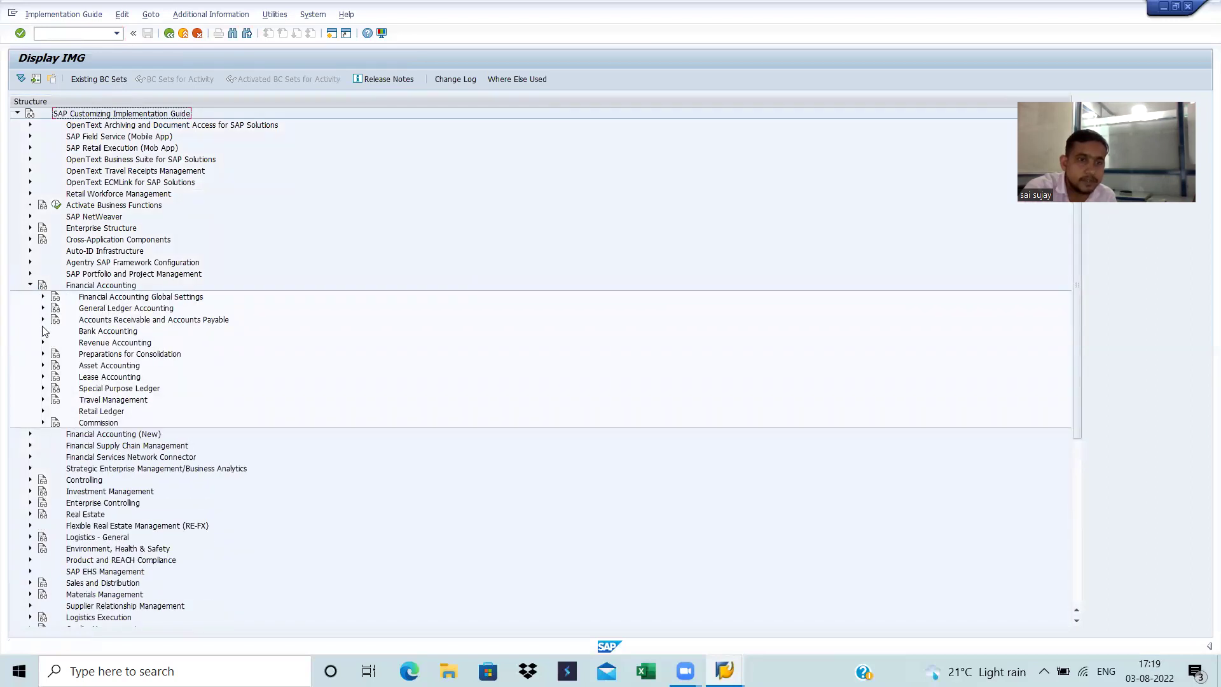
{"action": "left_click", "coordinate": [42, 297]}
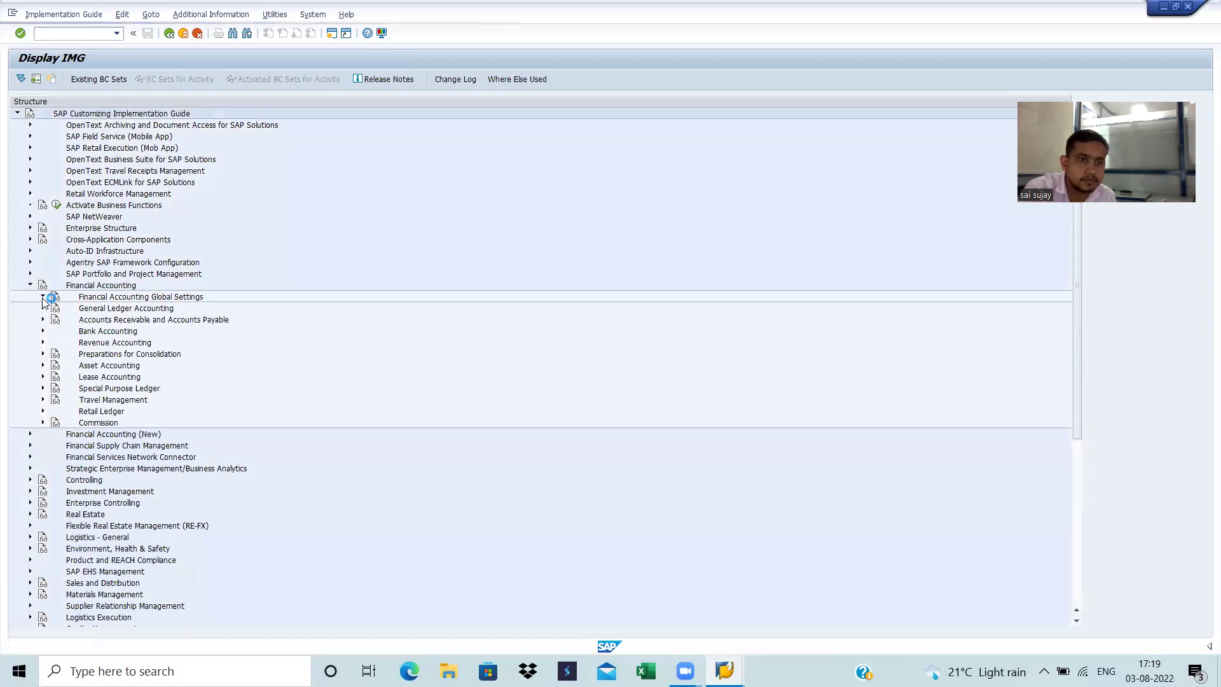
{"action": "left_click", "coordinate": [55, 354]}
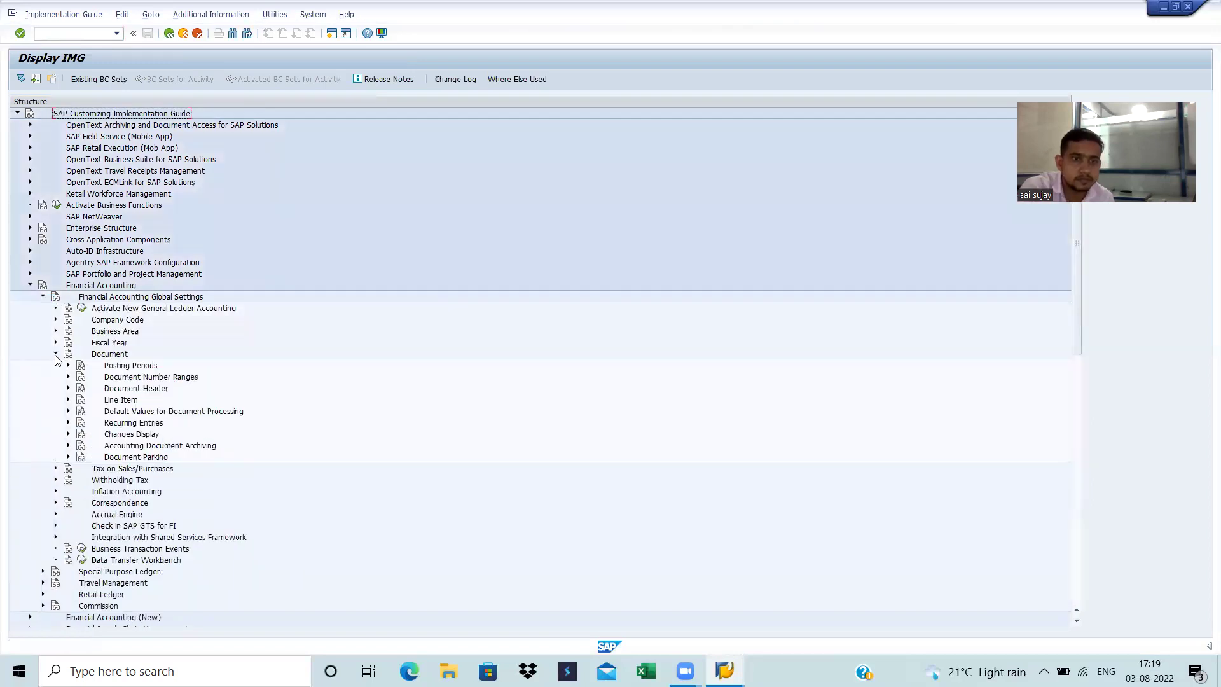
{"action": "left_click", "coordinate": [69, 399]}
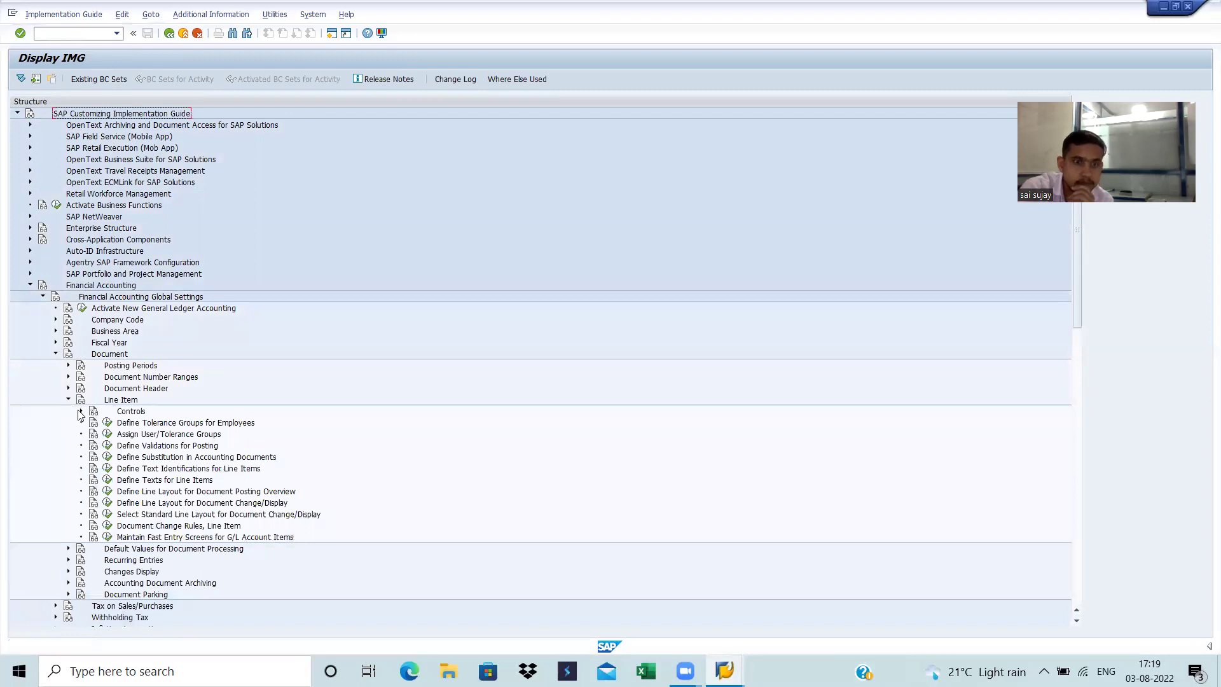
{"action": "left_click", "coordinate": [80, 411]}
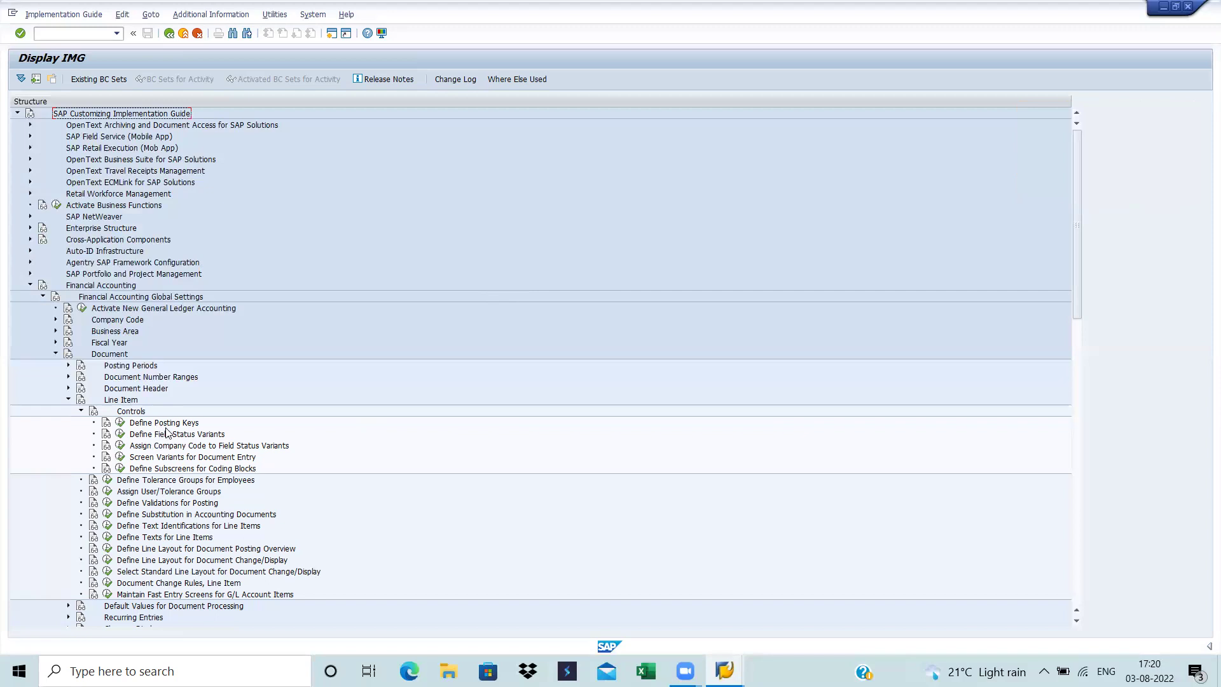
{"action": "left_click", "coordinate": [122, 435]}
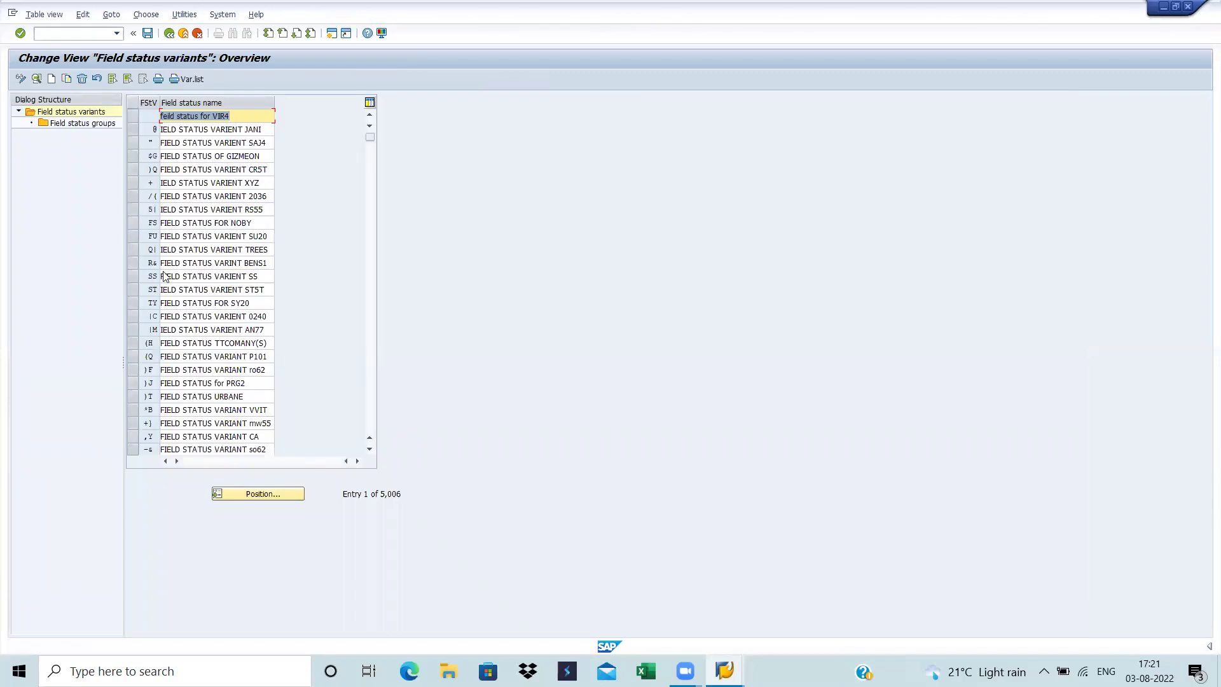
- Review the field status groups of variant /(, FIELD STATUS VARIENT 2036, and return to the variants overview
{"action": "left_click", "coordinate": [134, 196]}
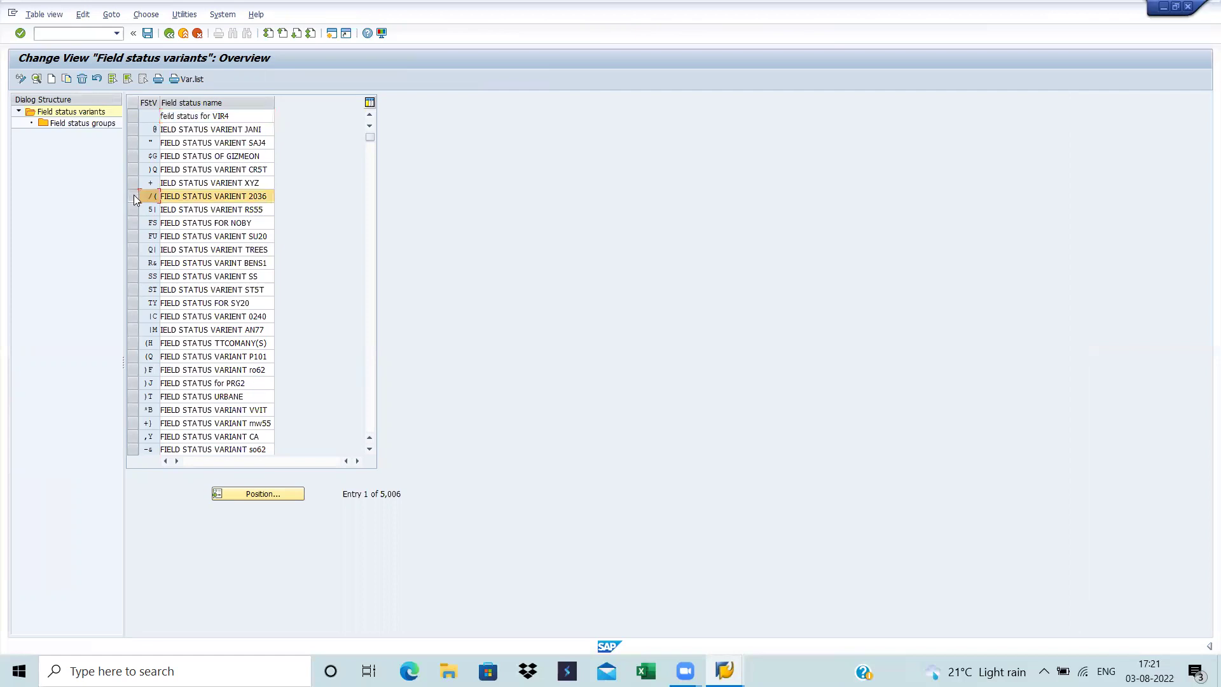
{"action": "double_click", "coordinate": [74, 123]}
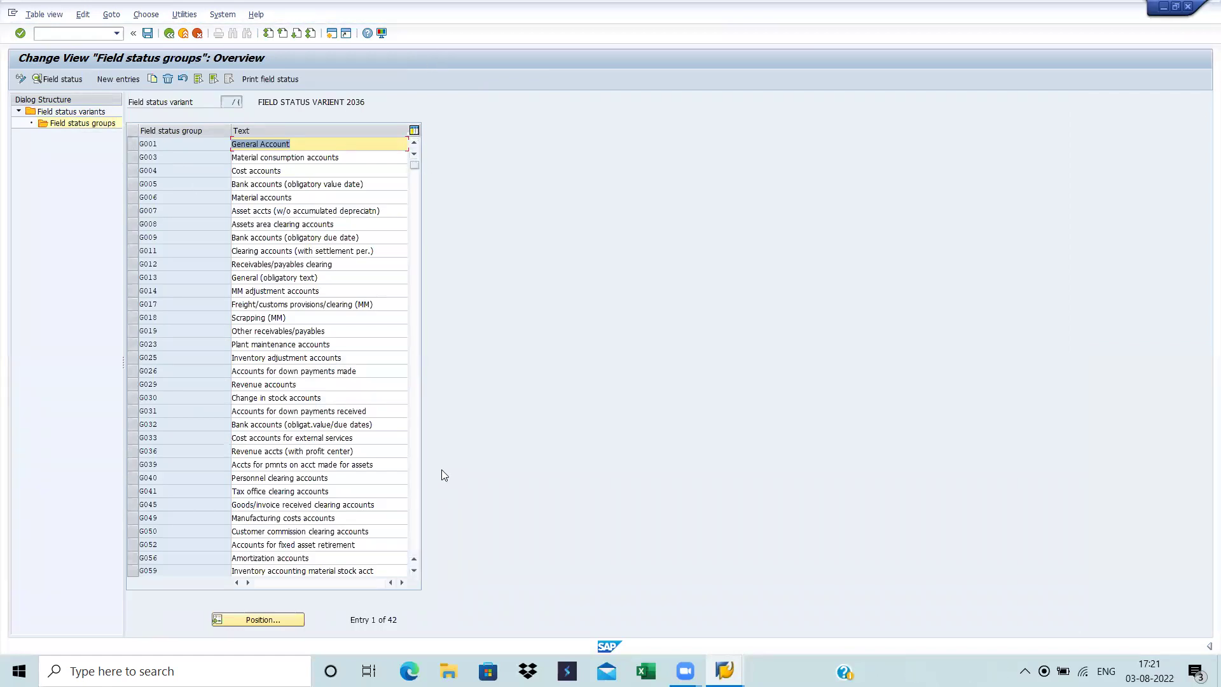
{"action": "left_click", "coordinate": [414, 441]}
{"action": "left_click", "coordinate": [415, 442]}
{"action": "left_click", "coordinate": [169, 33]}
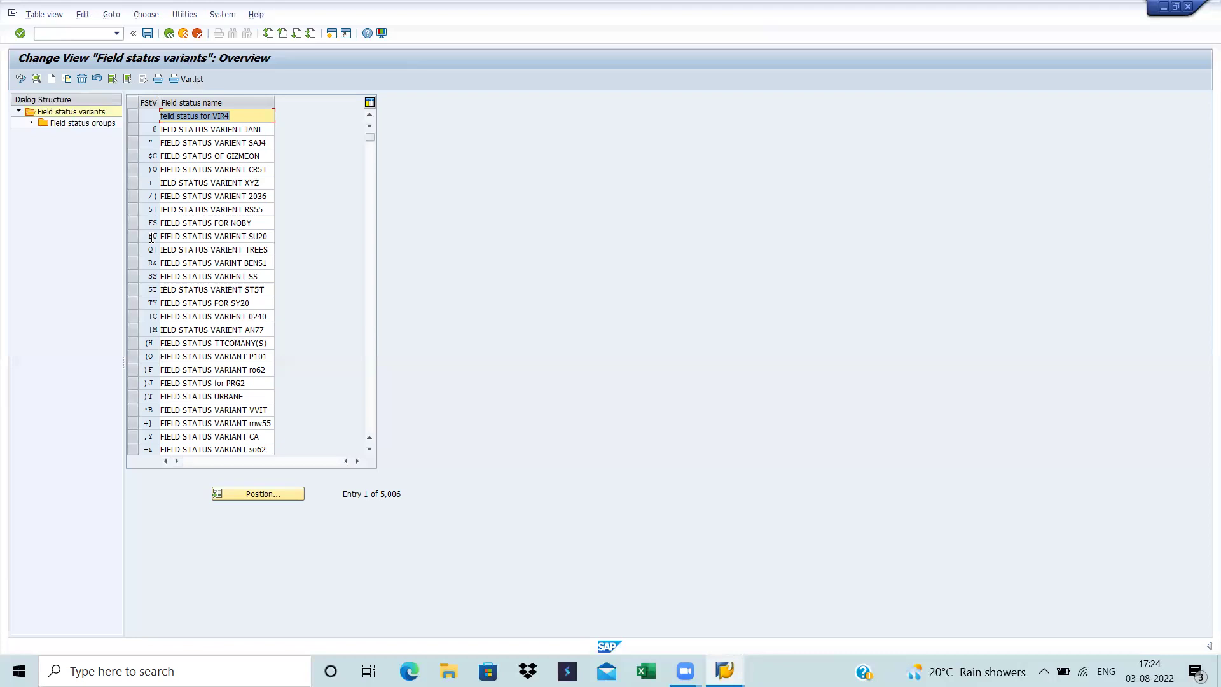
- Locate field status variant MIR2 and copy it as AJ78 together with all its dependent entries
{"action": "left_click", "coordinate": [256, 492]}
{"action": "type", "text": "mir2"}
{"action": "key", "text": "Return"}
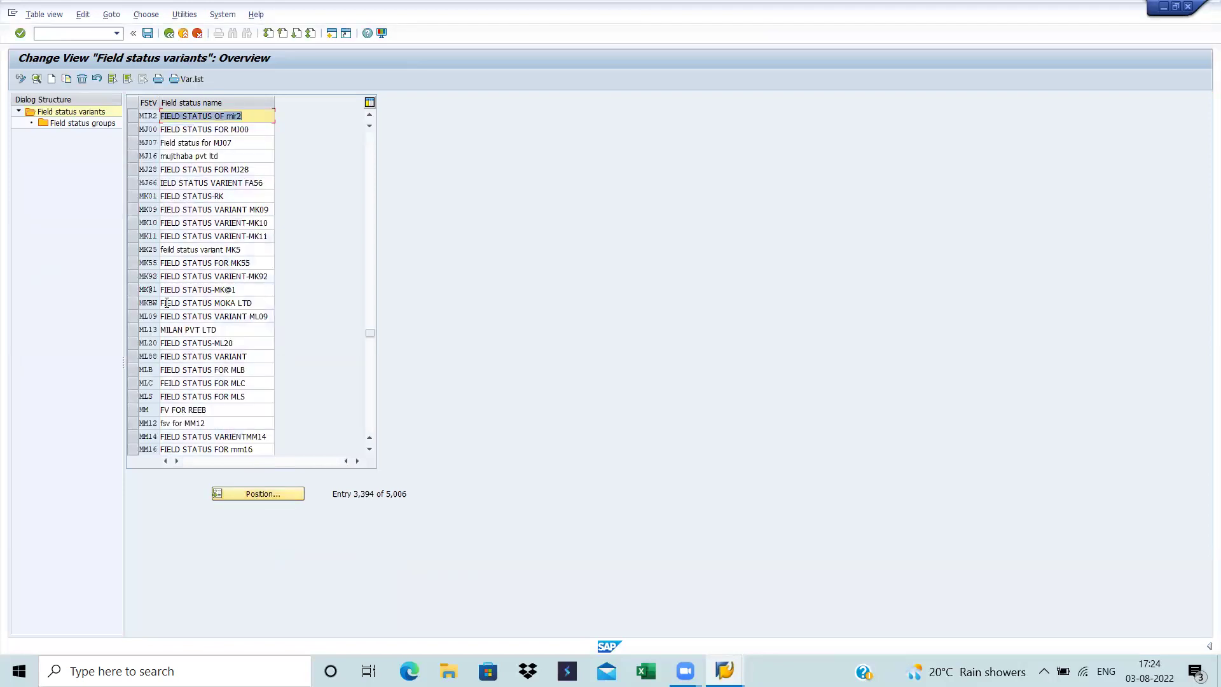
{"action": "left_click", "coordinate": [134, 116]}
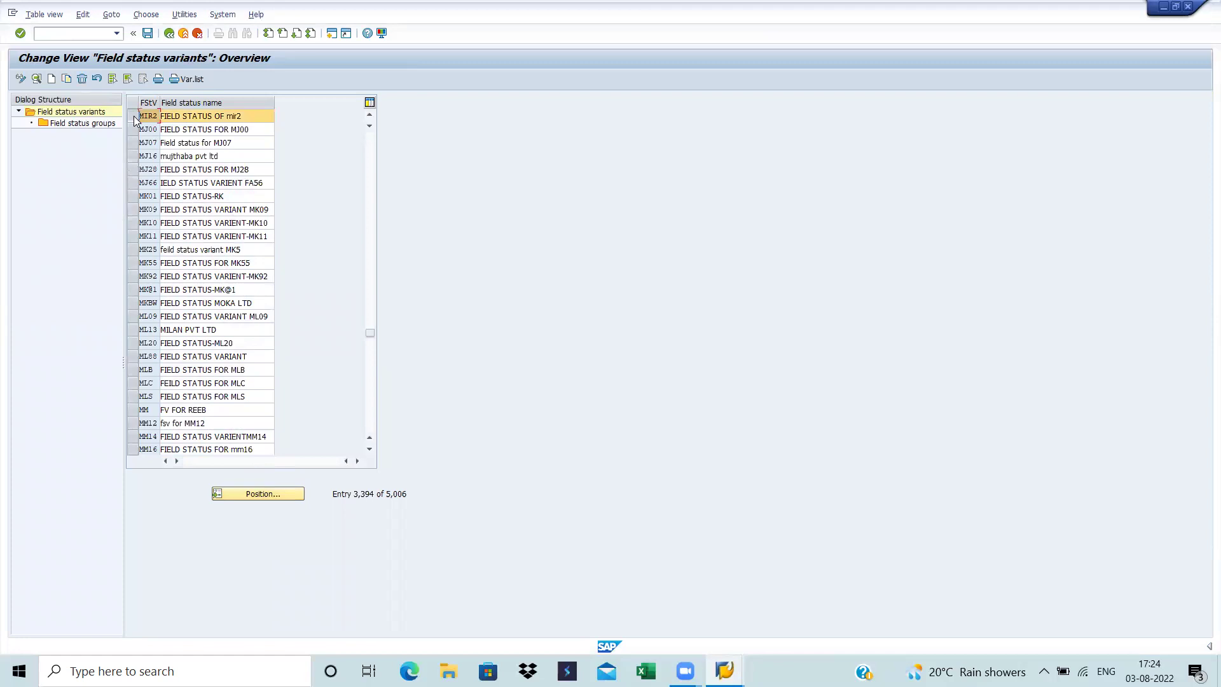
{"action": "left_click", "coordinate": [67, 79]}
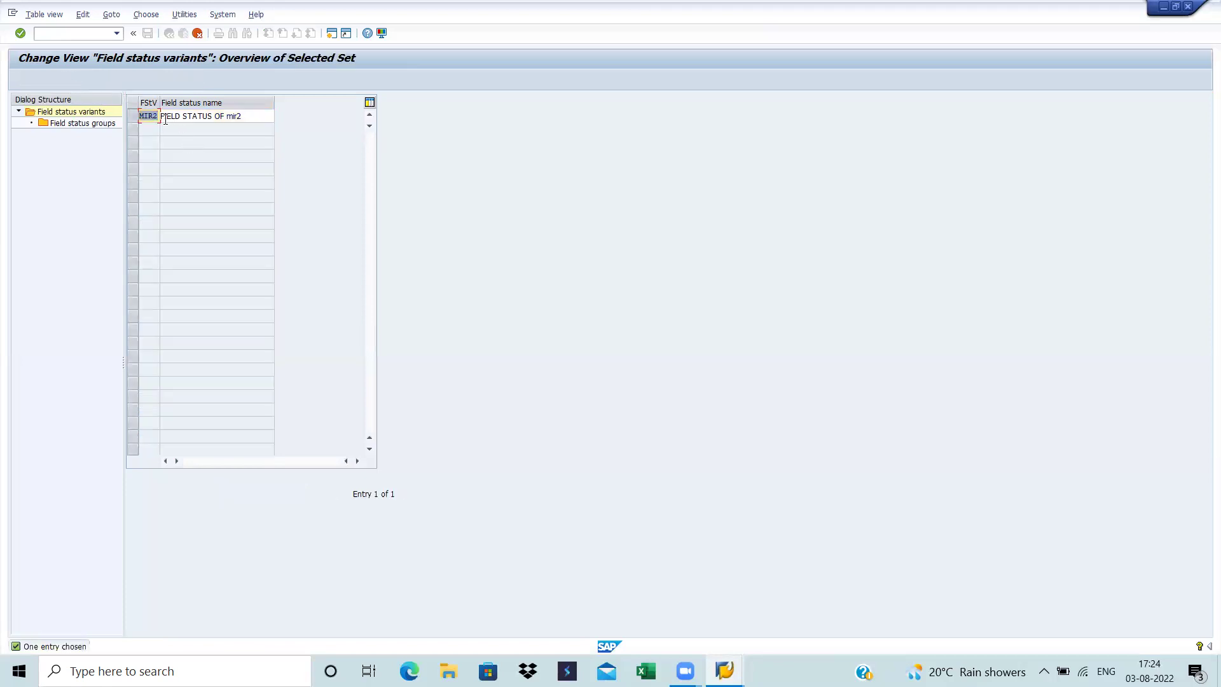
{"action": "key", "text": "BackSpace"}
{"action": "key", "text": "Return"}
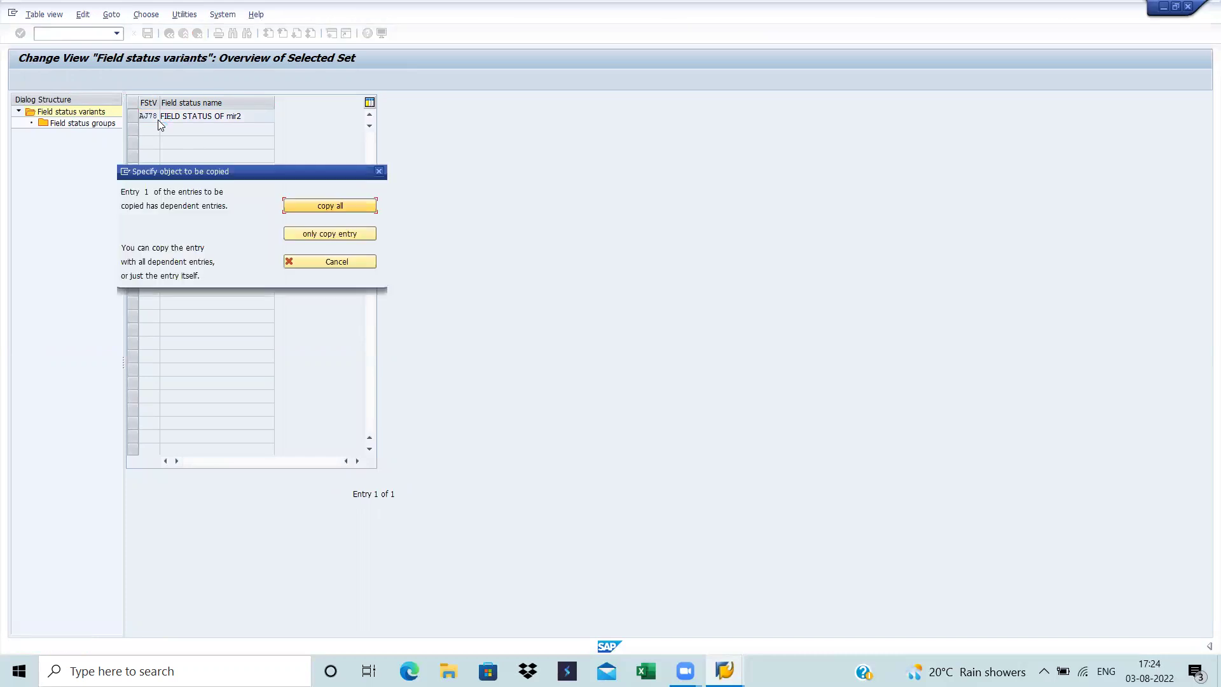
{"action": "left_click", "coordinate": [311, 205]}
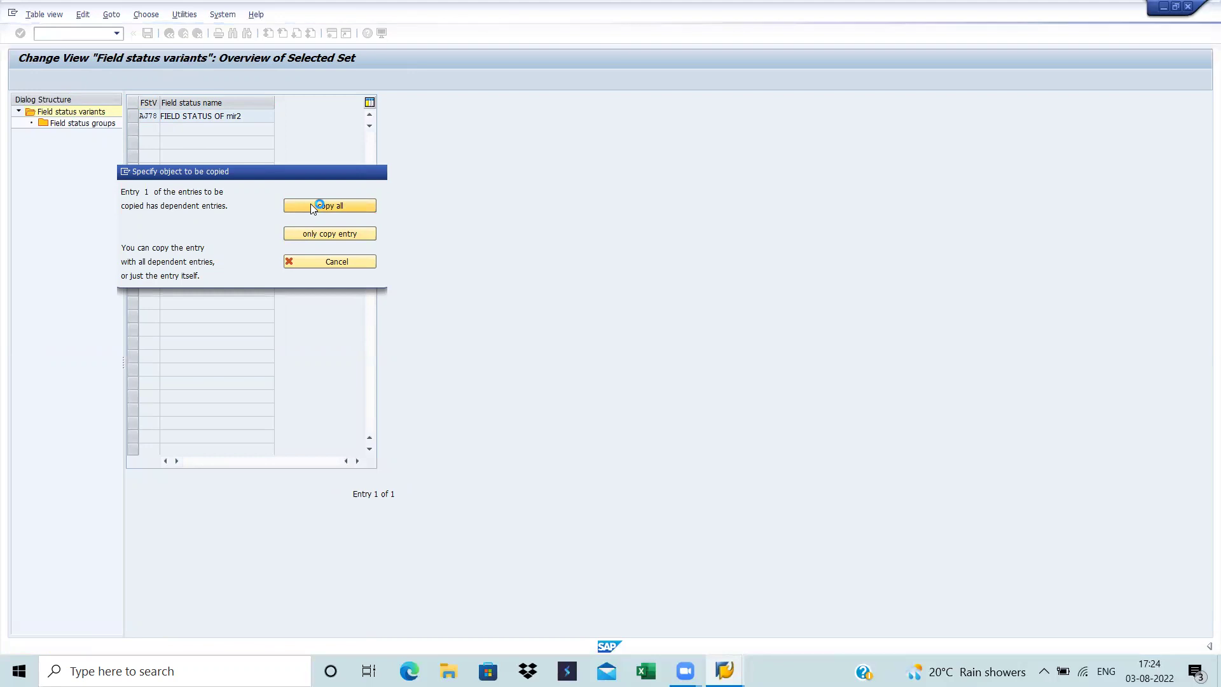